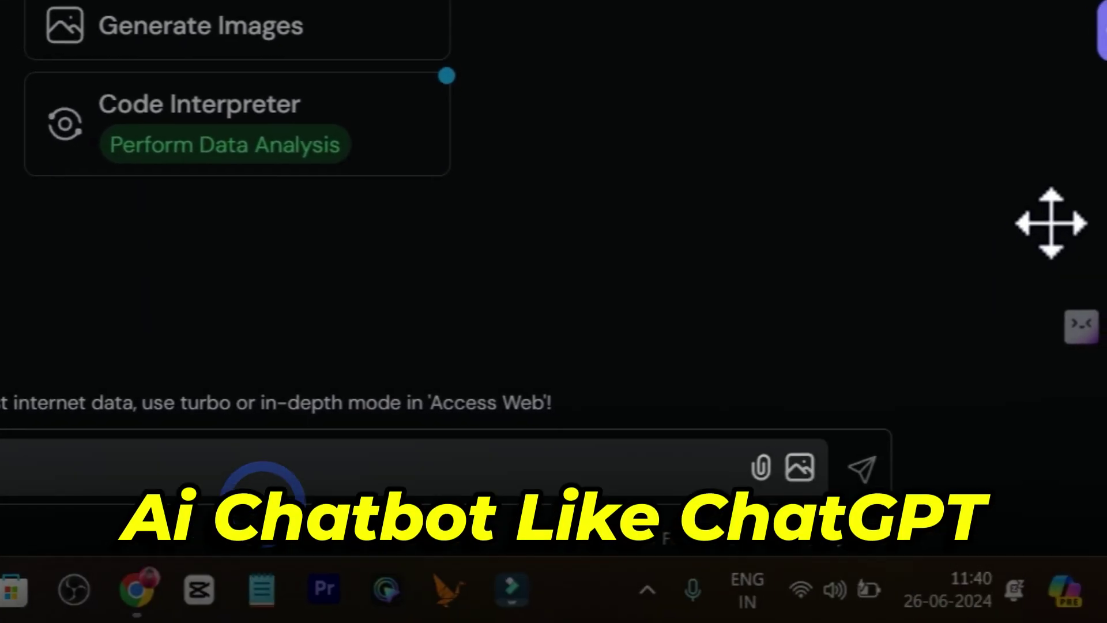
- Review the web access modes and the AI model list, then view the Merlin homepage
{"action": "left_click", "coordinate": [338, 149]}
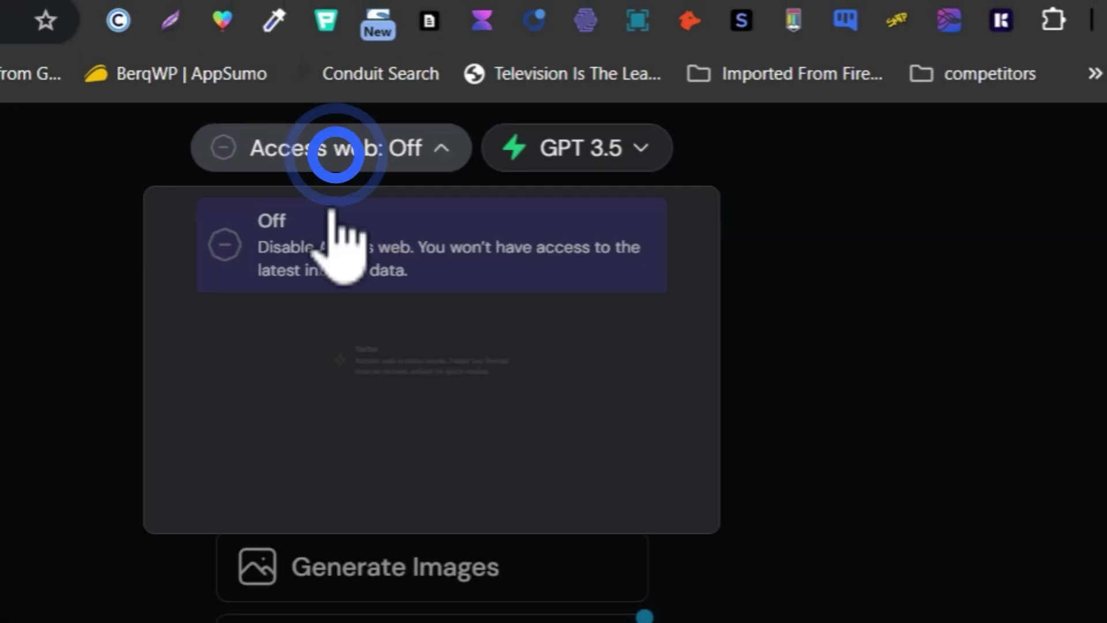
{"action": "left_click", "coordinate": [616, 156]}
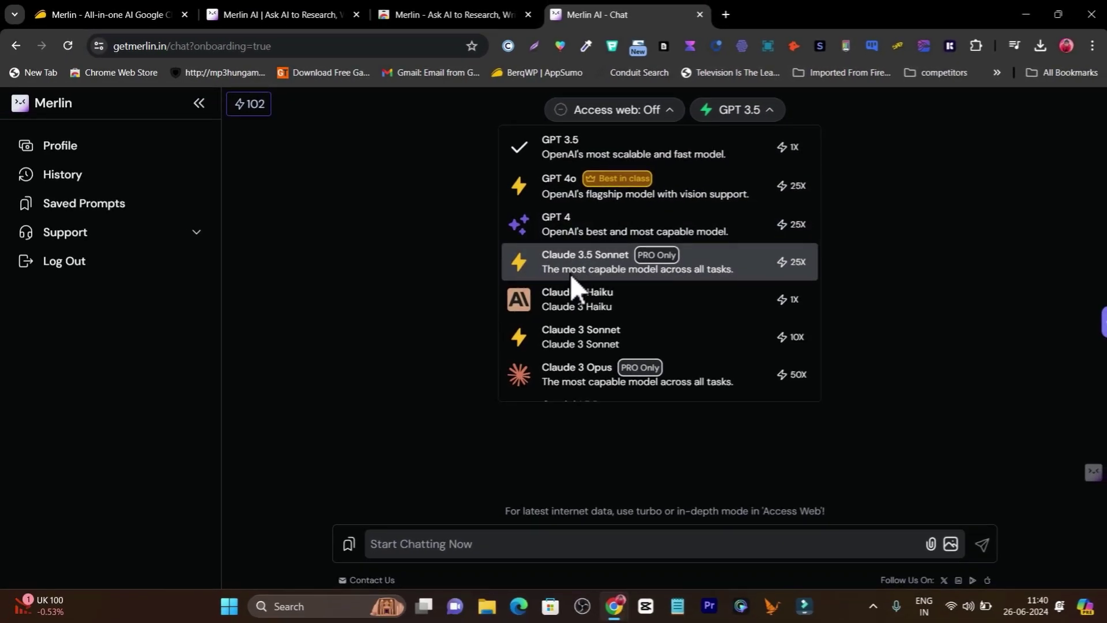
{"action": "scroll", "coordinate": [603, 338], "scroll_direction": "down", "scroll_amount": 1}
{"action": "scroll", "coordinate": [608, 346], "scroll_direction": "down", "scroll_amount": 2}
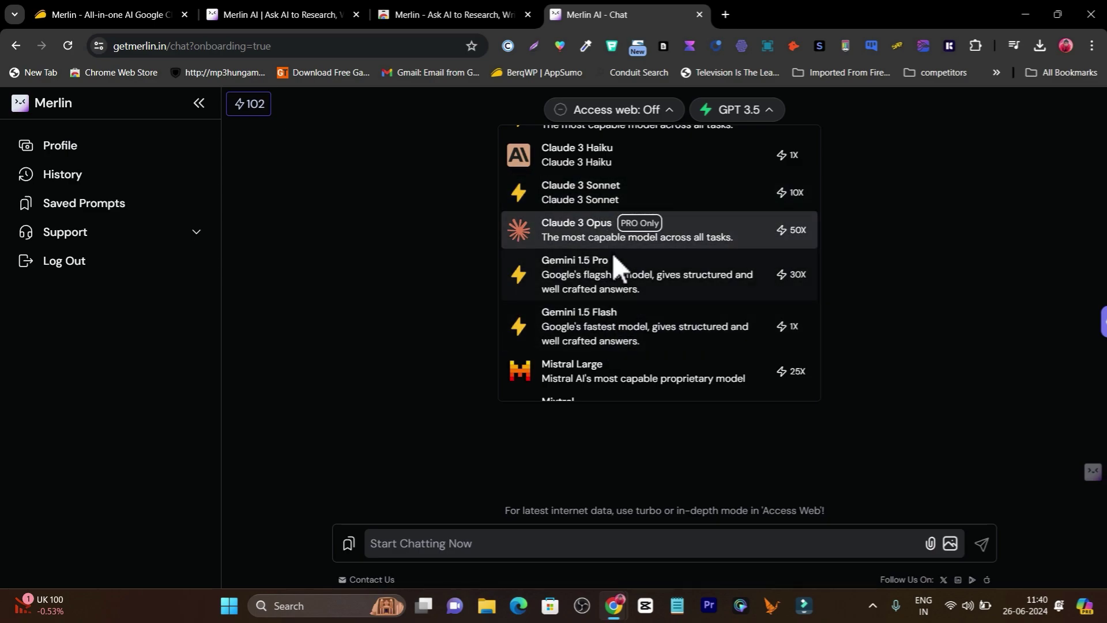
{"action": "scroll", "coordinate": [620, 289], "scroll_direction": "down", "scroll_amount": 1}
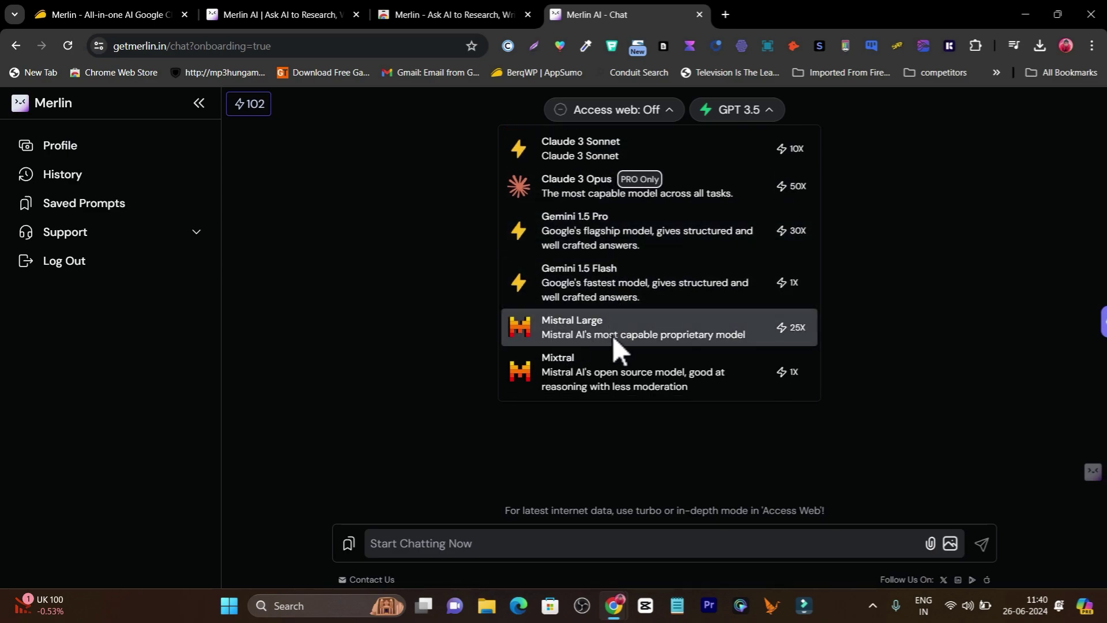
{"action": "scroll", "coordinate": [726, 131], "scroll_direction": "up", "scroll_amount": 1}
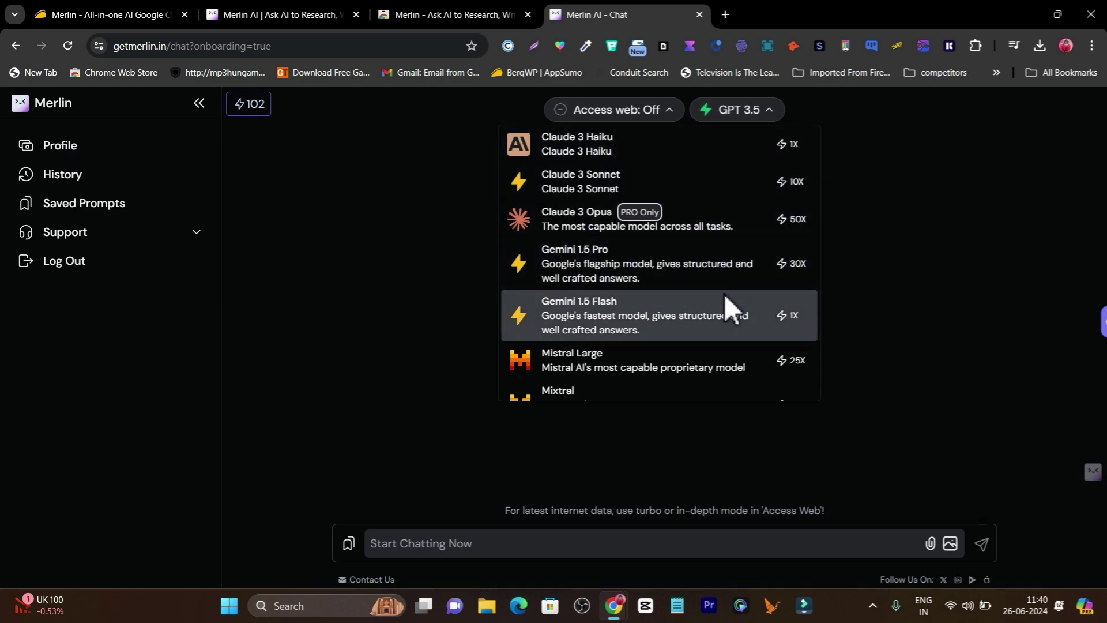
{"action": "left_click", "coordinate": [467, 224]}
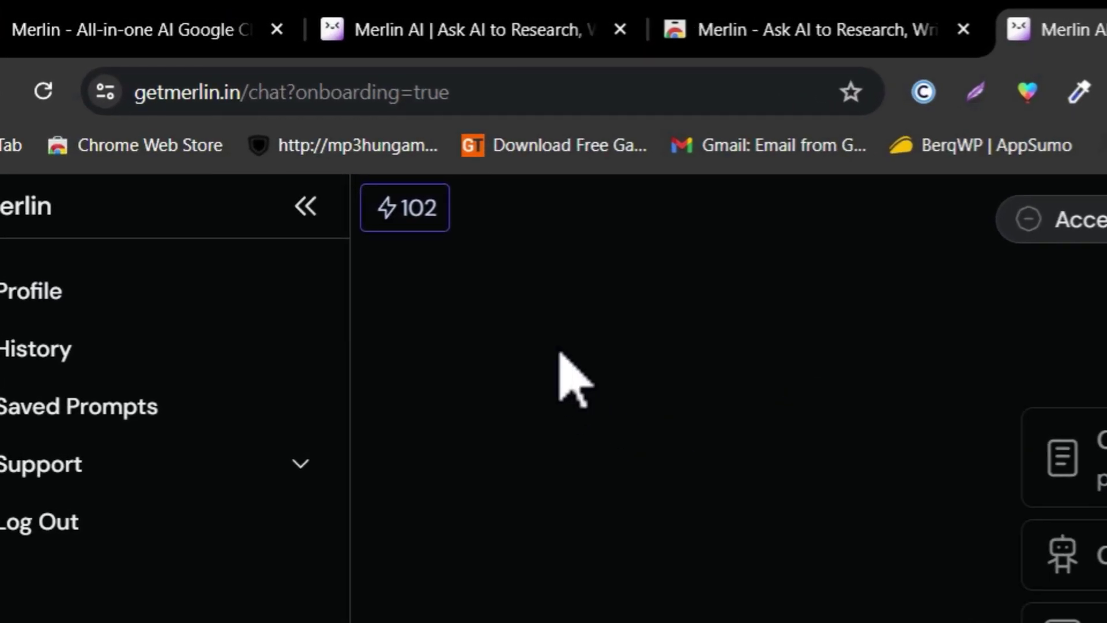
{"action": "left_click", "coordinate": [479, 33]}
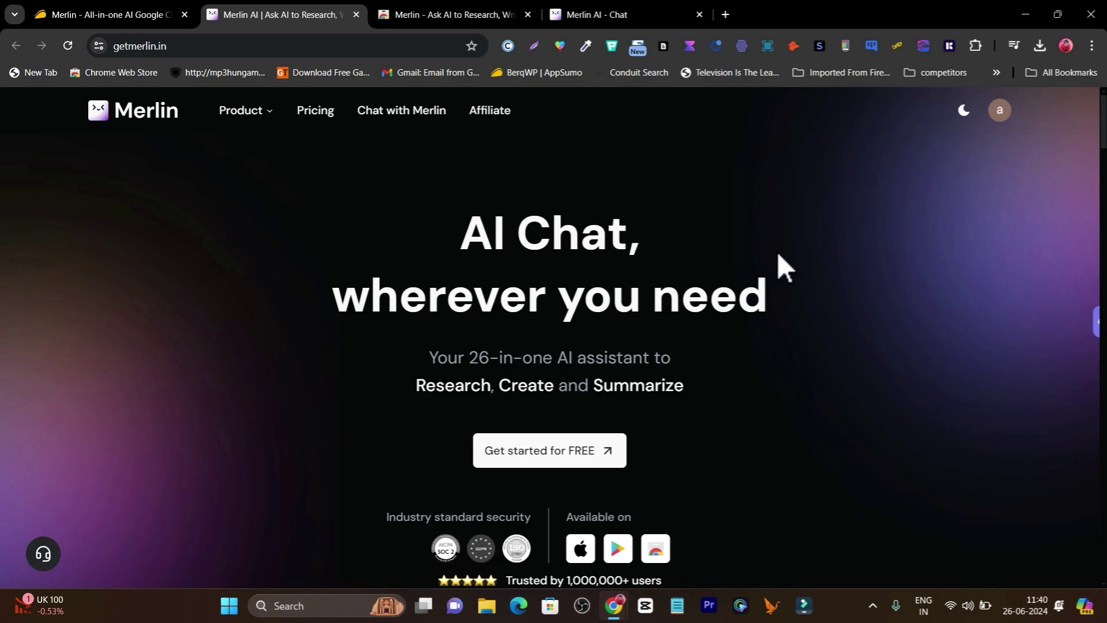
- Back on the chat page, review the web access modes and the GPT, Claude, Gemini, Mistral models again
{"action": "left_click", "coordinate": [626, 13]}
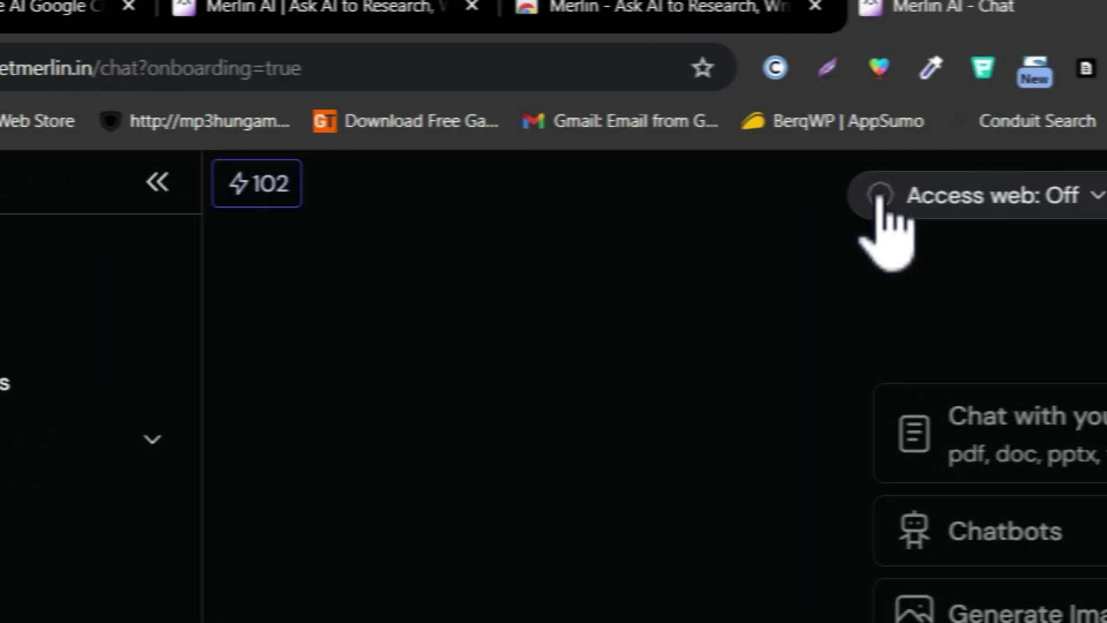
{"action": "left_click", "coordinate": [833, 199]}
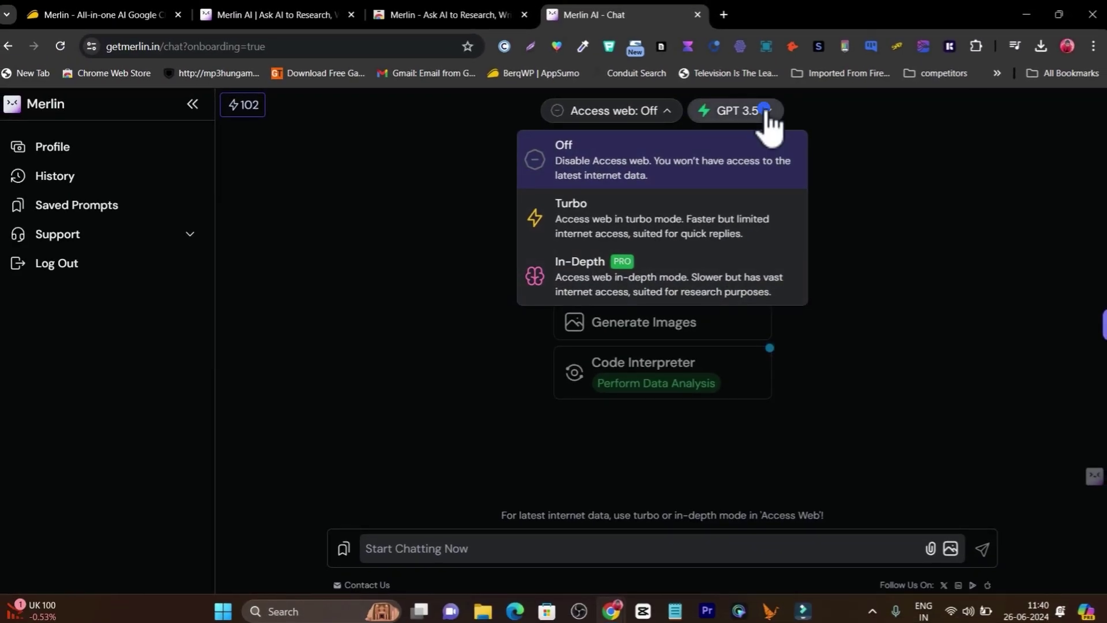
{"action": "left_click", "coordinate": [537, 128]}
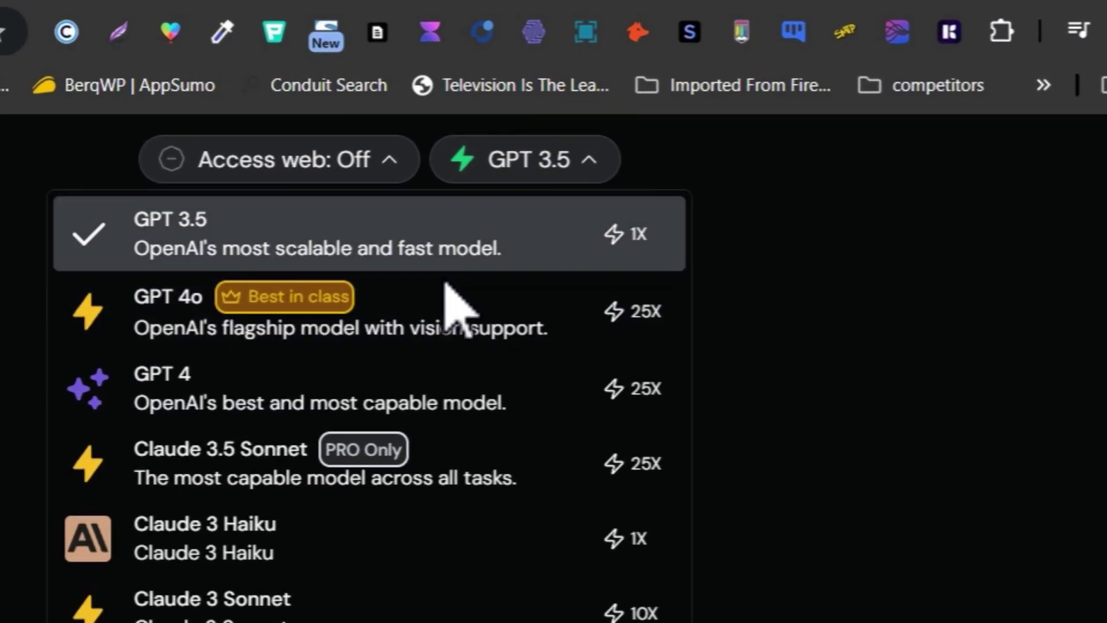
{"action": "scroll", "coordinate": [444, 415], "scroll_direction": "down", "scroll_amount": 1}
{"action": "scroll", "coordinate": [445, 433], "scroll_direction": "down", "scroll_amount": 3}
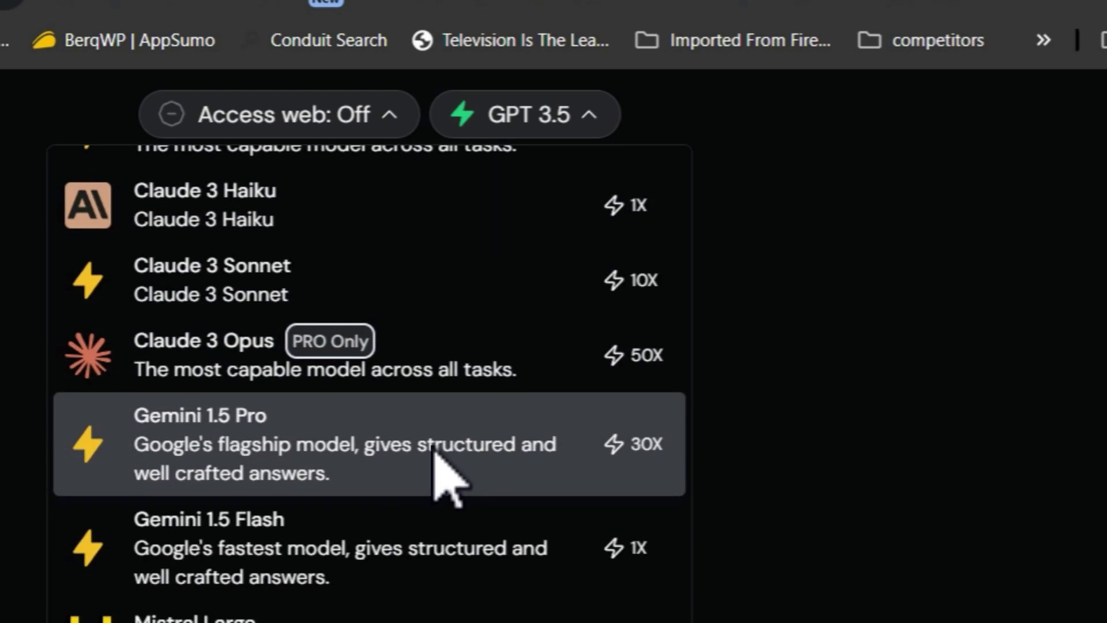
{"action": "scroll", "coordinate": [346, 493], "scroll_direction": "down", "scroll_amount": 1}
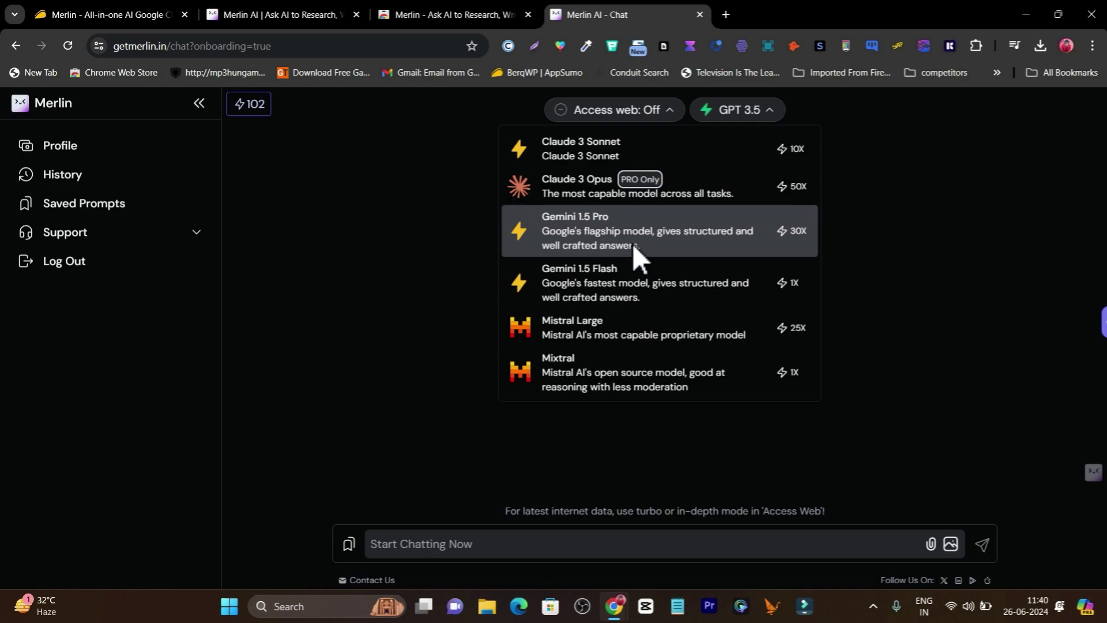
{"action": "scroll", "coordinate": [656, 243], "scroll_direction": "up", "scroll_amount": 3}
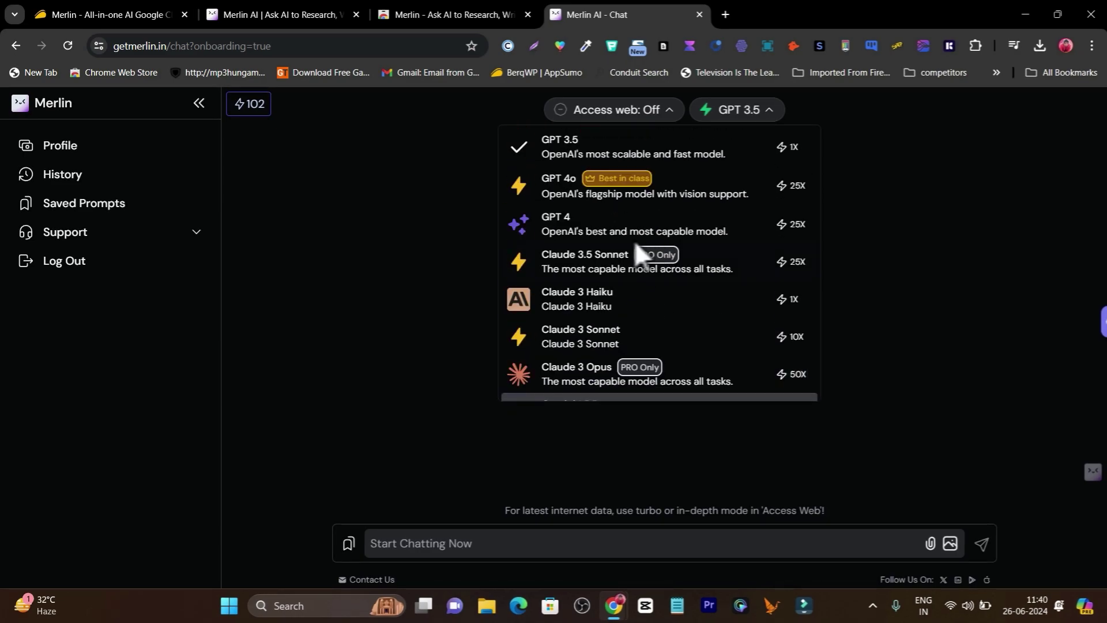
{"action": "left_click", "coordinate": [425, 200]}
- On the AppSumo Merlin deal page, look over the license tiers and mark the $69 lifetime price
{"action": "left_click", "coordinate": [96, 11]}
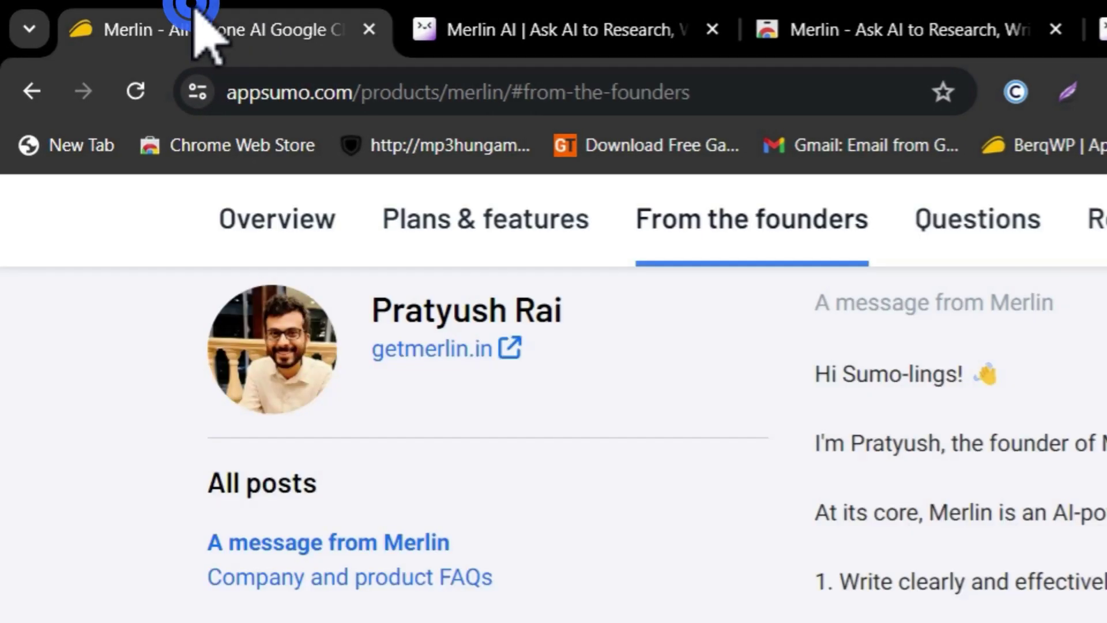
{"action": "scroll", "coordinate": [519, 370], "scroll_direction": "up", "scroll_amount": 10}
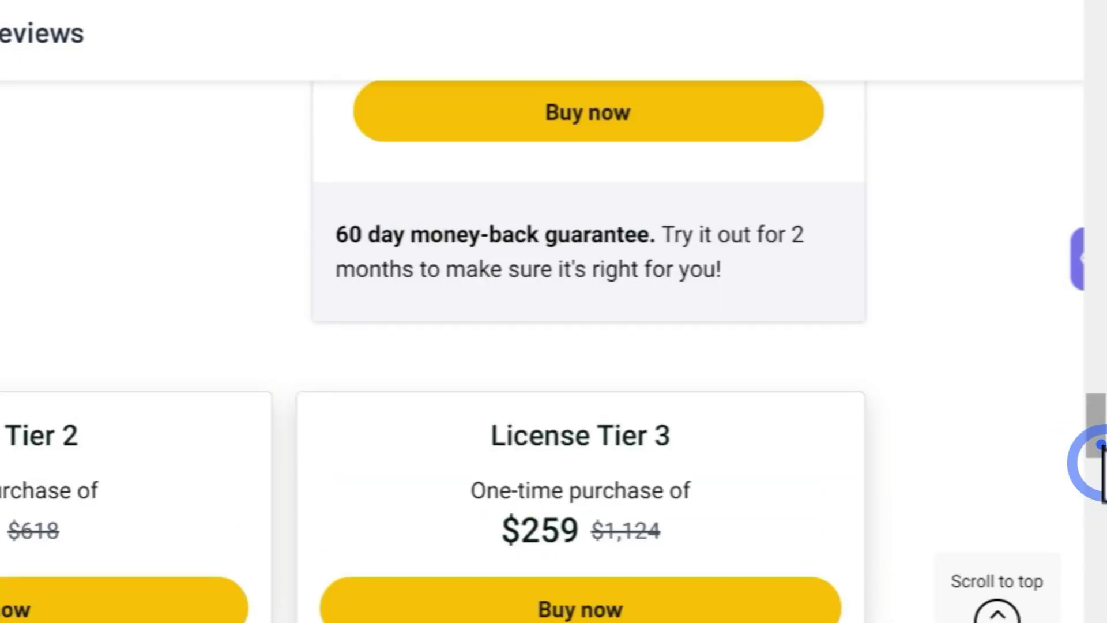
{"action": "left_click_drag", "start_coordinate": [1099, 462], "coordinate": [1097, 346]}
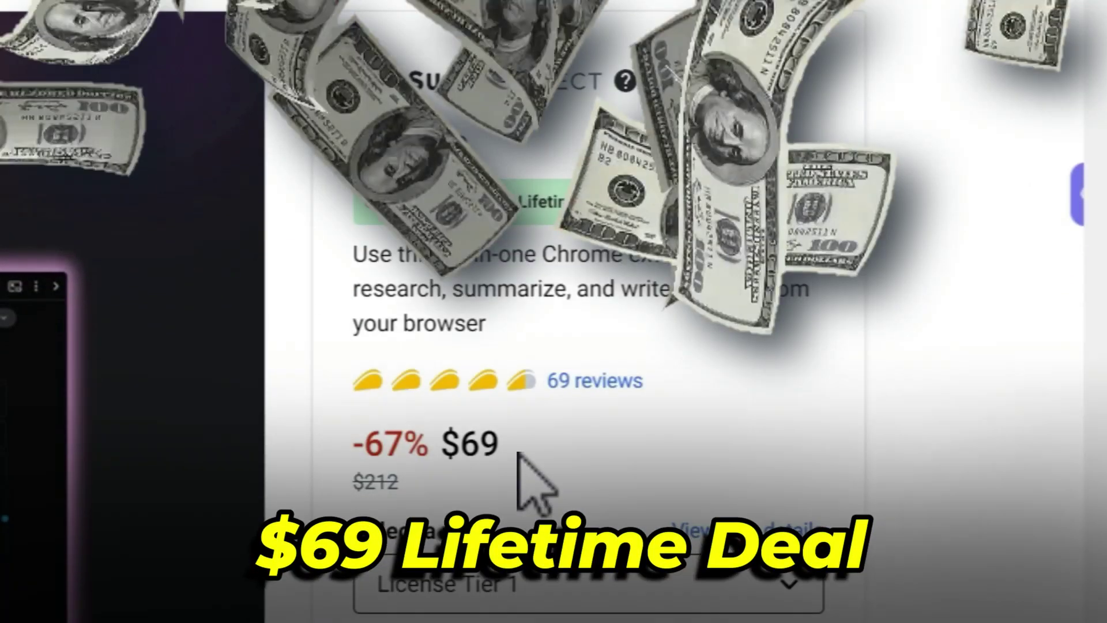
{"action": "double_click", "coordinate": [511, 437]}
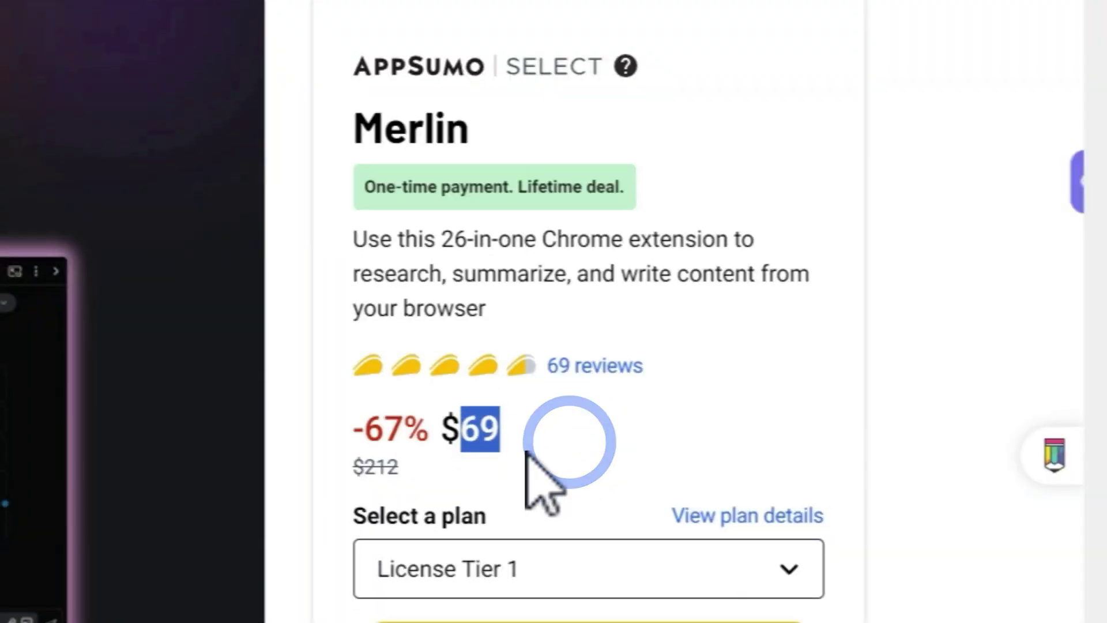
{"action": "scroll", "coordinate": [553, 459], "scroll_direction": "down", "scroll_amount": 1}
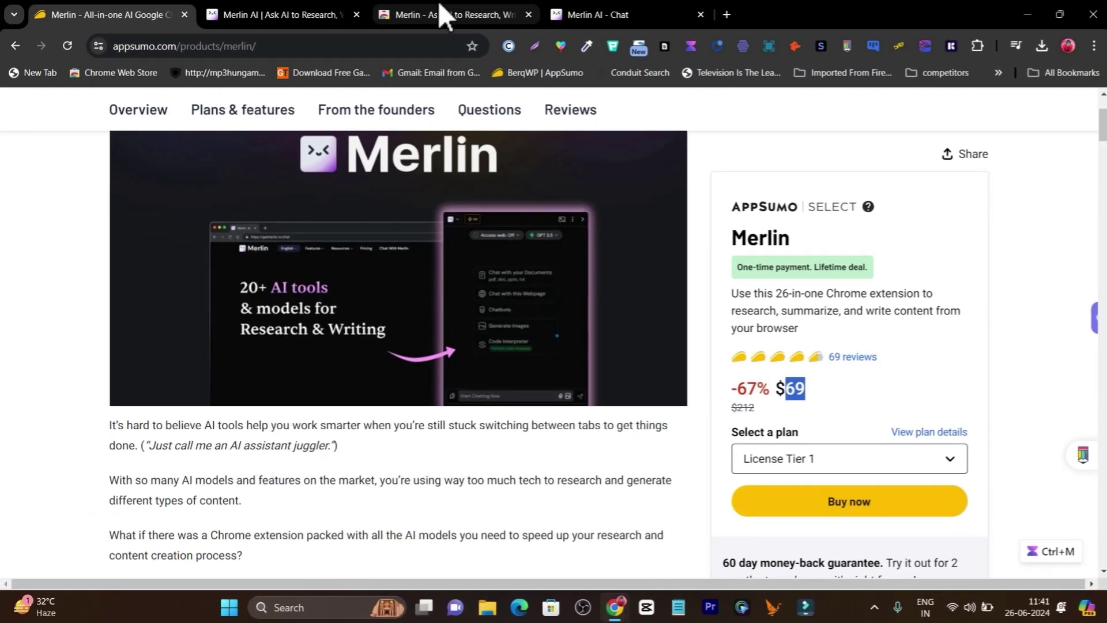
- Review Merlin's Chrome Web Store listing (4.8 rating, 1,000,000 users), then go to the getmerlin.in homepage
{"action": "left_click", "coordinate": [437, 14]}
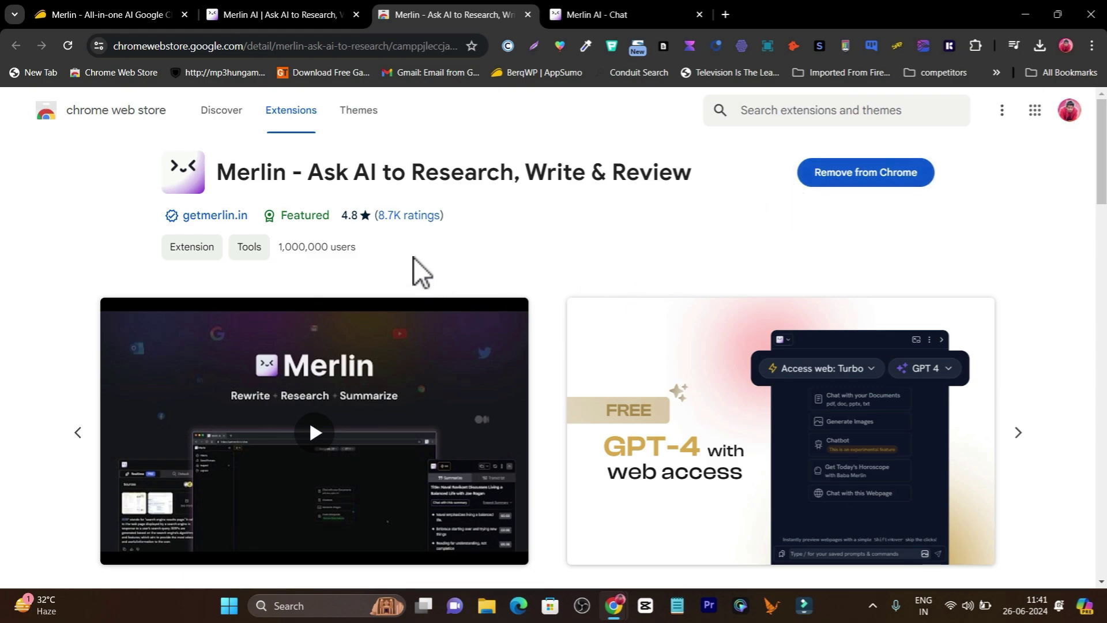
{"action": "scroll", "coordinate": [425, 277], "scroll_direction": "down", "scroll_amount": 2}
{"action": "scroll", "coordinate": [365, 372], "scroll_direction": "down", "scroll_amount": 3}
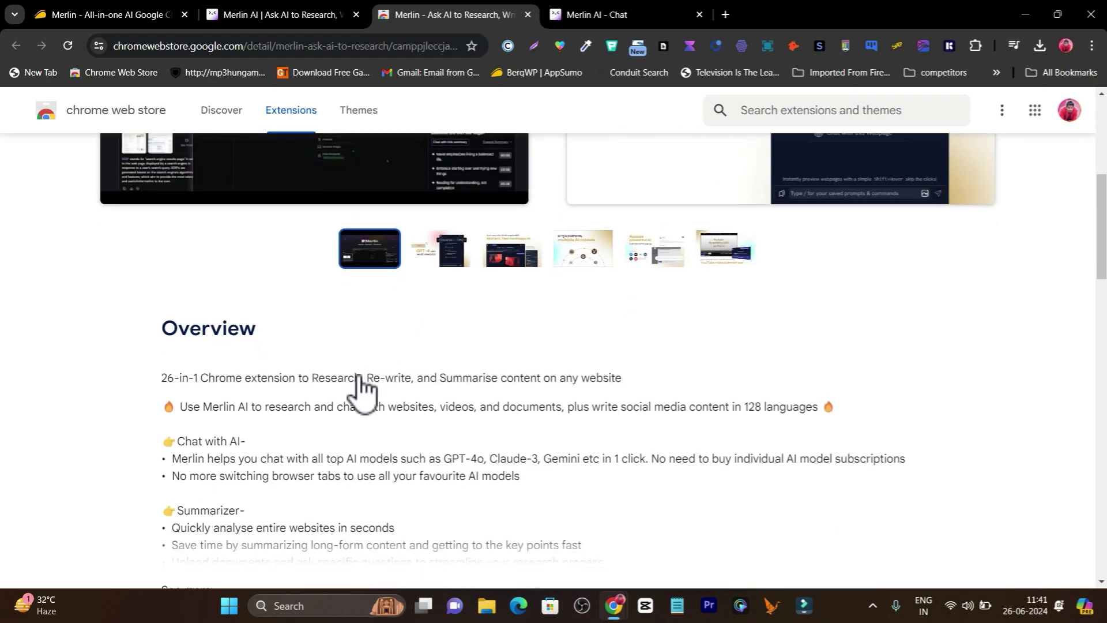
{"action": "scroll", "coordinate": [543, 287], "scroll_direction": "up", "scroll_amount": 4}
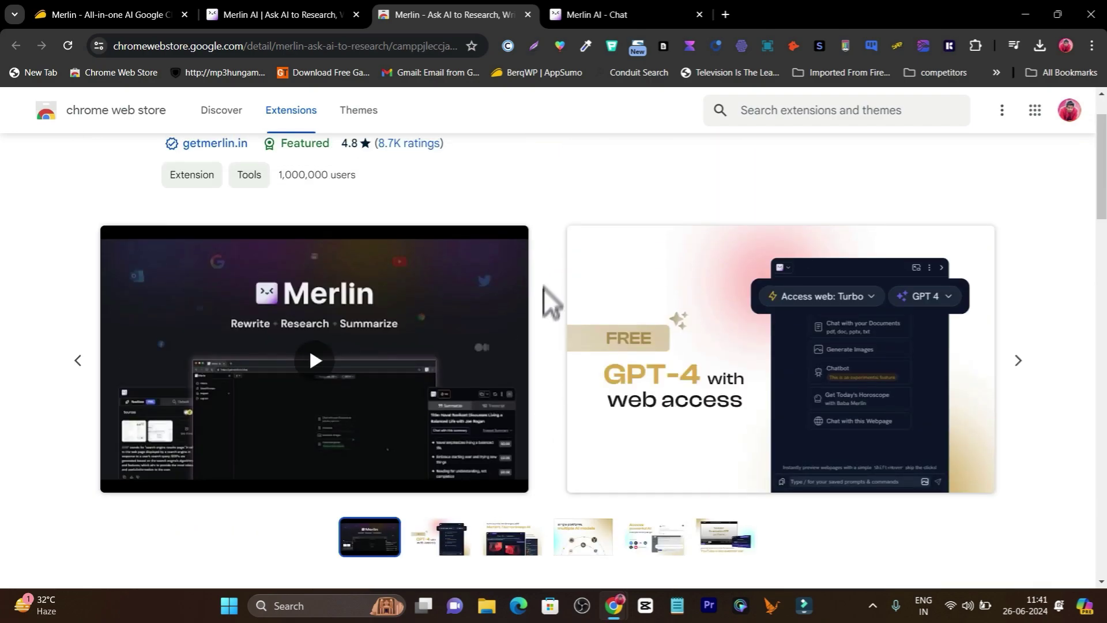
{"action": "scroll", "coordinate": [553, 234], "scroll_direction": "up", "scroll_amount": 1}
{"action": "left_click", "coordinate": [269, 15]}
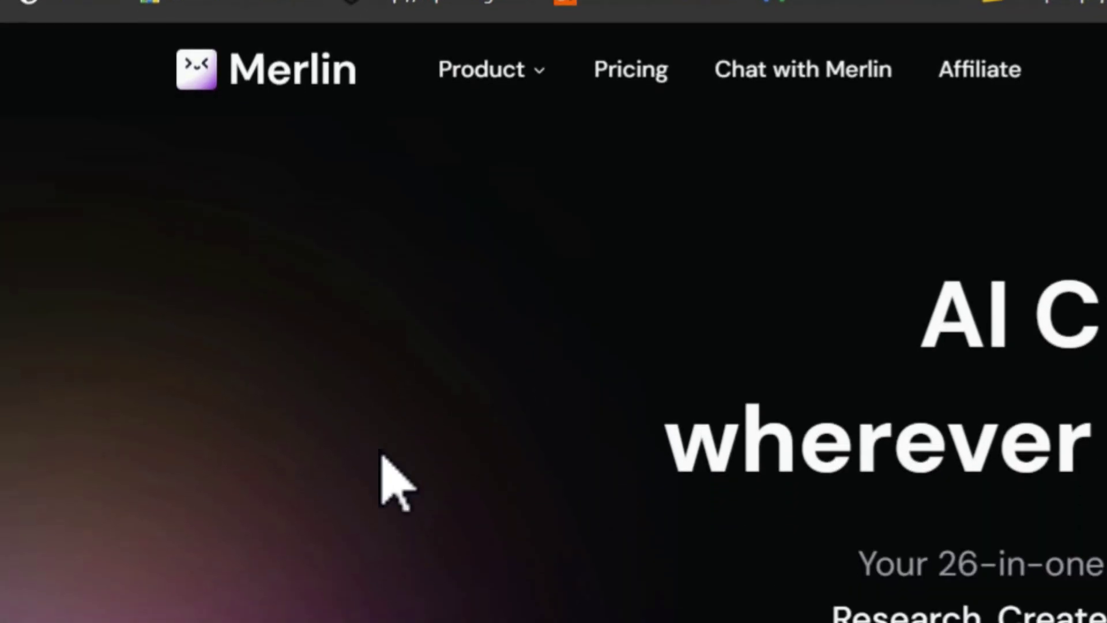
{"action": "scroll", "coordinate": [761, 400], "scroll_direction": "down", "scroll_amount": 3}
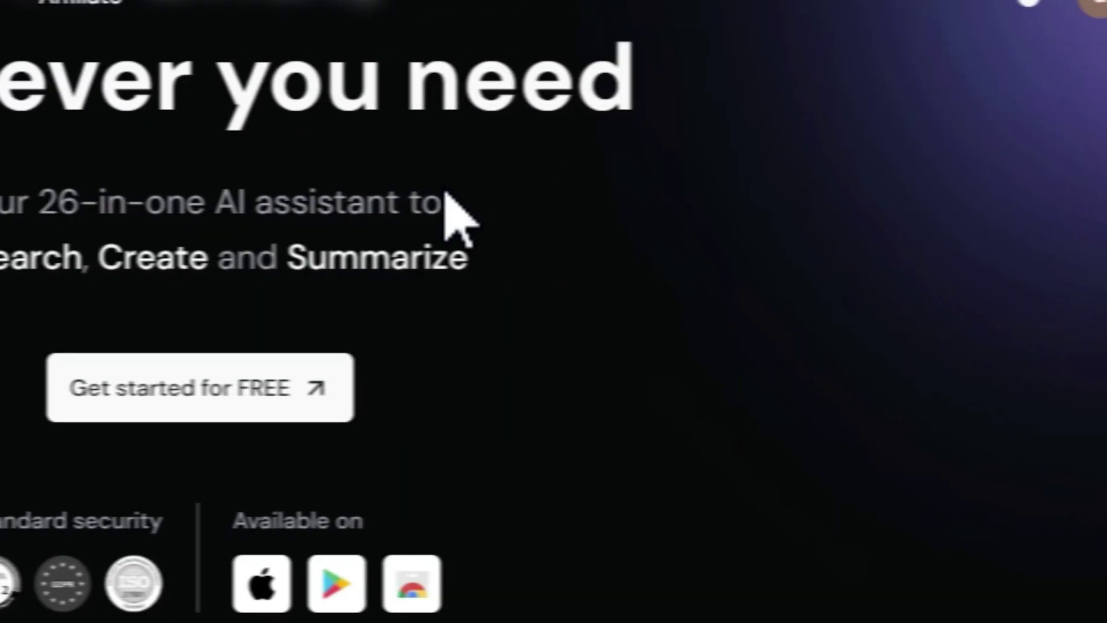
{"action": "scroll", "coordinate": [421, 242], "scroll_direction": "down", "scroll_amount": 2}
{"action": "scroll", "coordinate": [420, 243], "scroll_direction": "down", "scroll_amount": 3}
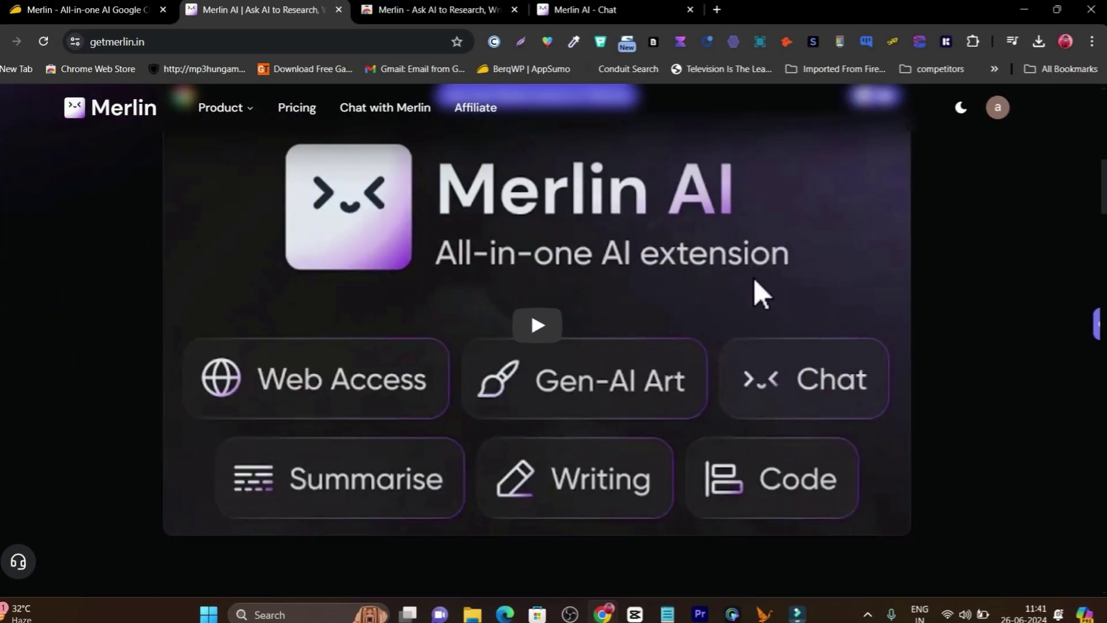
{"action": "scroll", "coordinate": [764, 289], "scroll_direction": "down", "scroll_amount": 1}
{"action": "scroll", "coordinate": [651, 346], "scroll_direction": "down", "scroll_amount": 3}
{"action": "scroll", "coordinate": [650, 346], "scroll_direction": "down", "scroll_amount": 1}
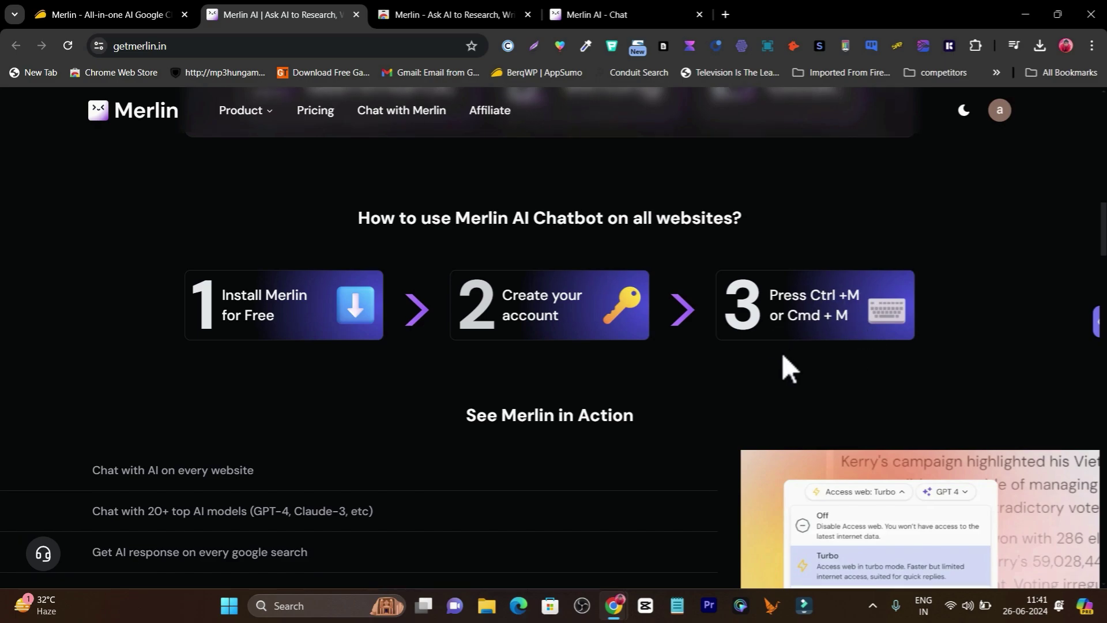
{"action": "scroll", "coordinate": [781, 358], "scroll_direction": "down", "scroll_amount": 3}
{"action": "scroll", "coordinate": [781, 358], "scroll_direction": "down", "scroll_amount": 2}
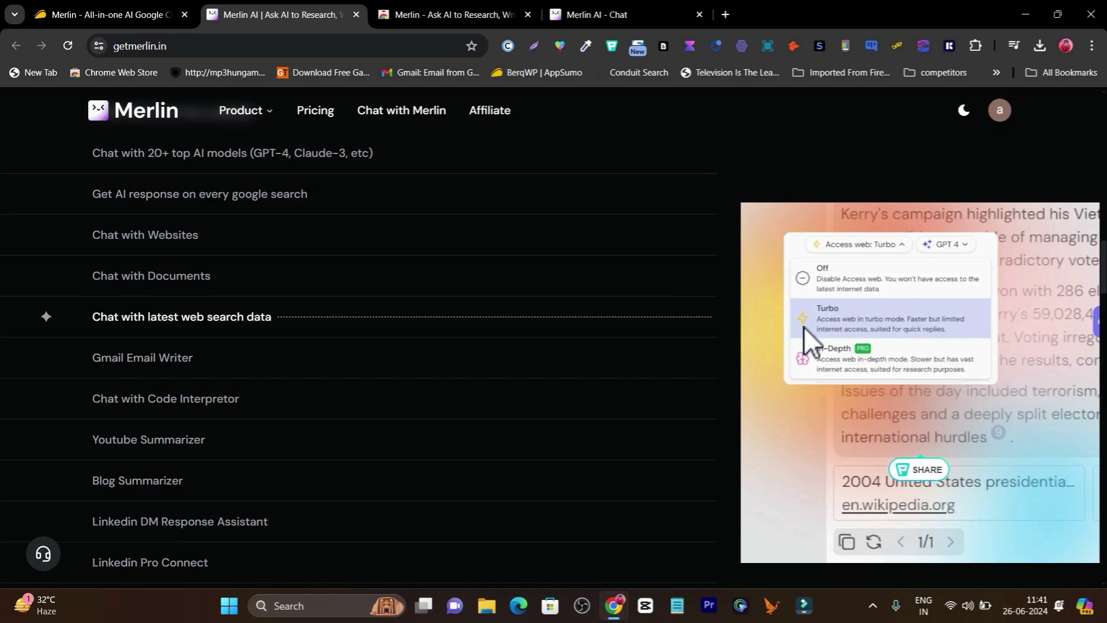
{"action": "scroll", "coordinate": [781, 359], "scroll_direction": "up", "scroll_amount": 2}
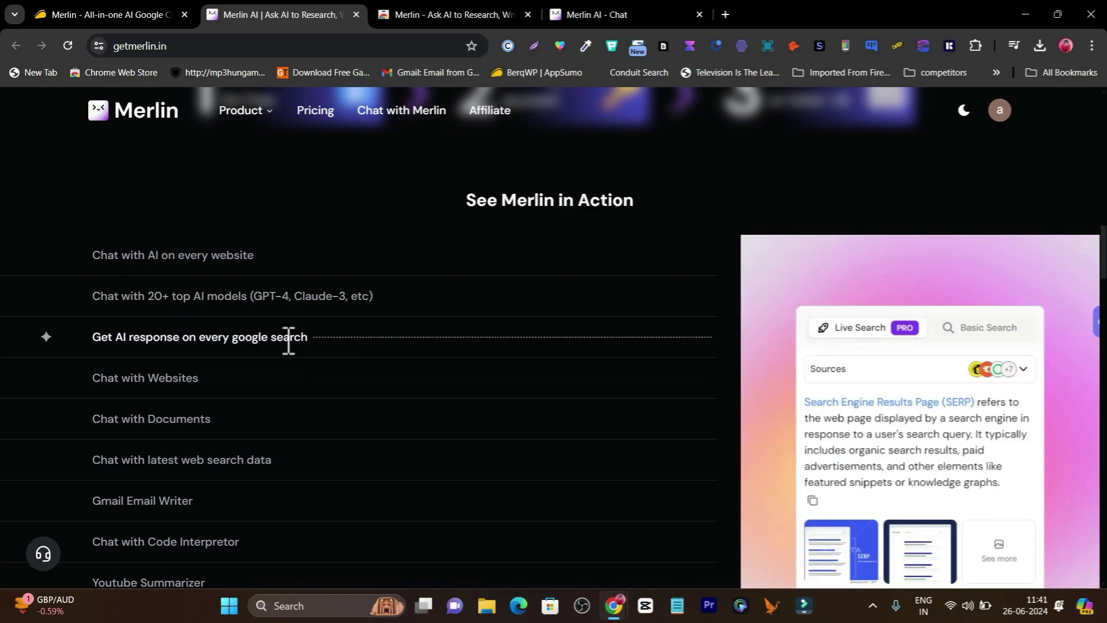
{"action": "scroll", "coordinate": [310, 348], "scroll_direction": "down", "scroll_amount": 1}
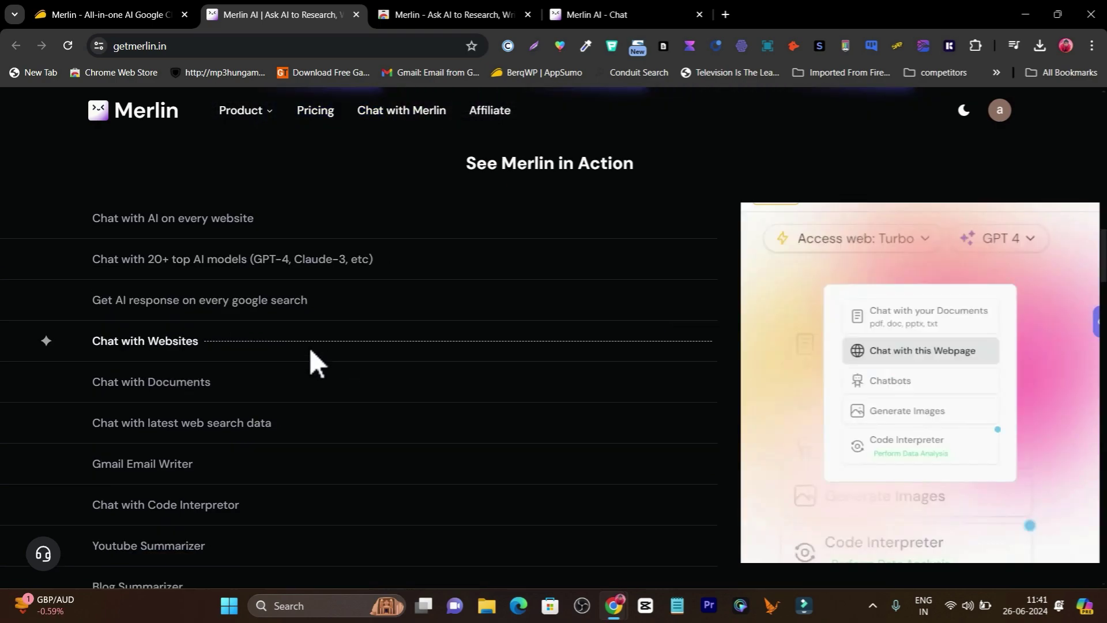
{"action": "scroll", "coordinate": [227, 378], "scroll_direction": "down", "scroll_amount": 2}
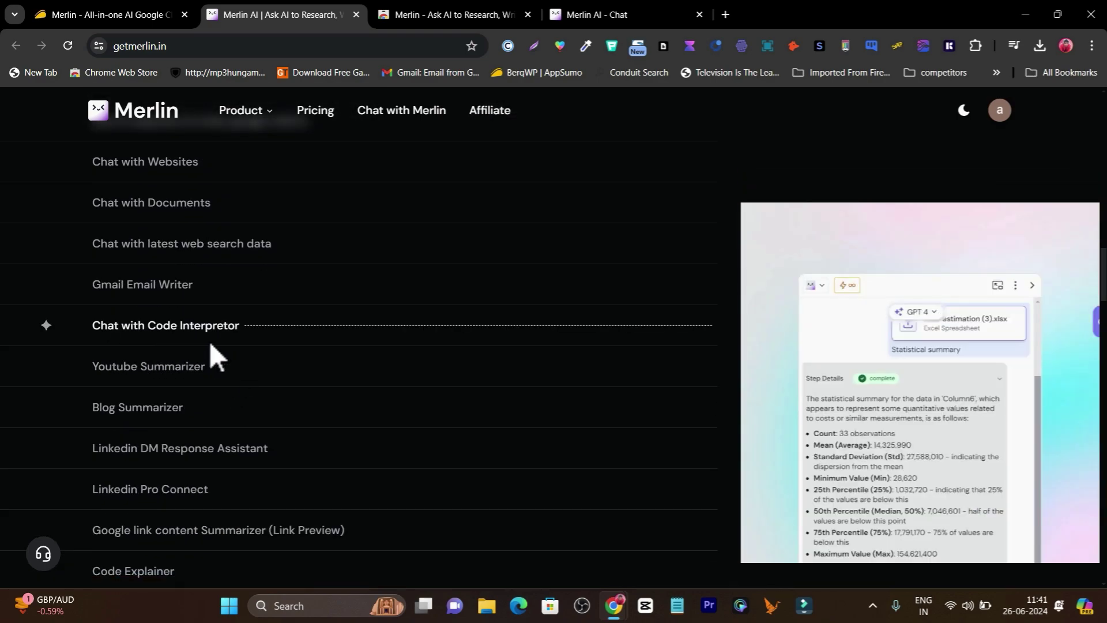
{"action": "scroll", "coordinate": [278, 346], "scroll_direction": "down", "scroll_amount": 1}
{"action": "scroll", "coordinate": [260, 328], "scroll_direction": "down", "scroll_amount": 1}
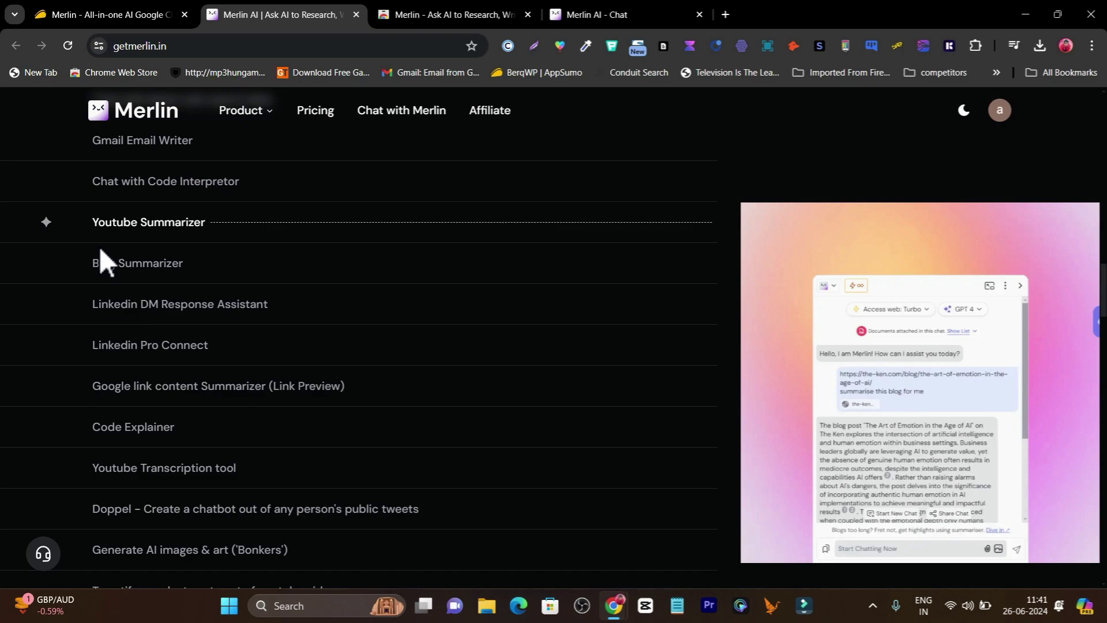
{"action": "scroll", "coordinate": [338, 259], "scroll_direction": "down", "scroll_amount": 4}
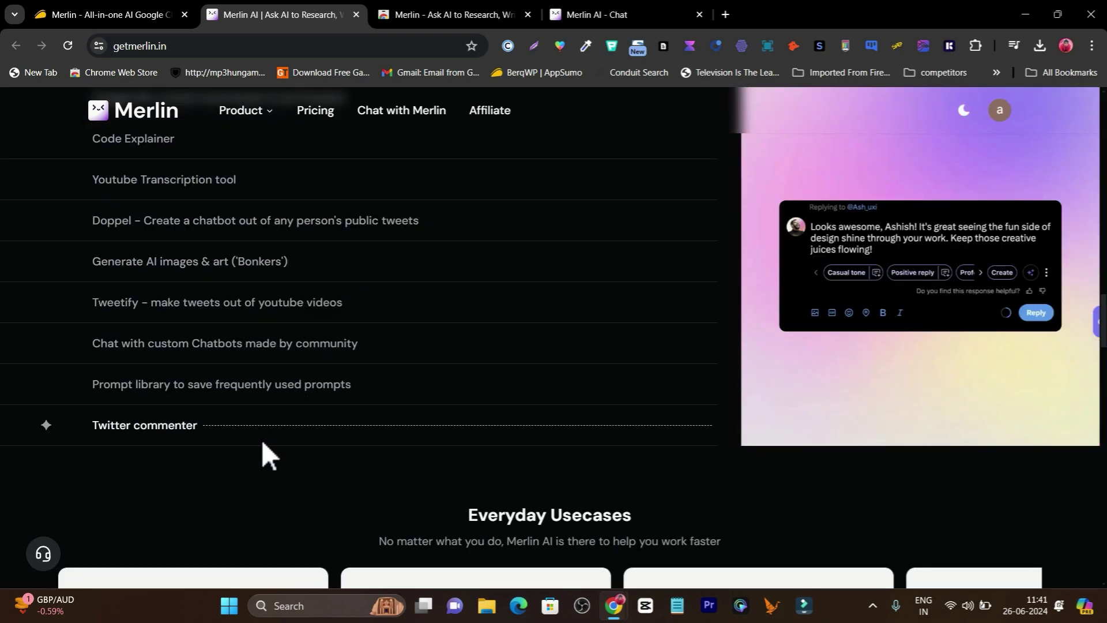
{"action": "scroll", "coordinate": [415, 415], "scroll_direction": "down", "scroll_amount": 3}
{"action": "scroll", "coordinate": [416, 406], "scroll_direction": "down", "scroll_amount": 2}
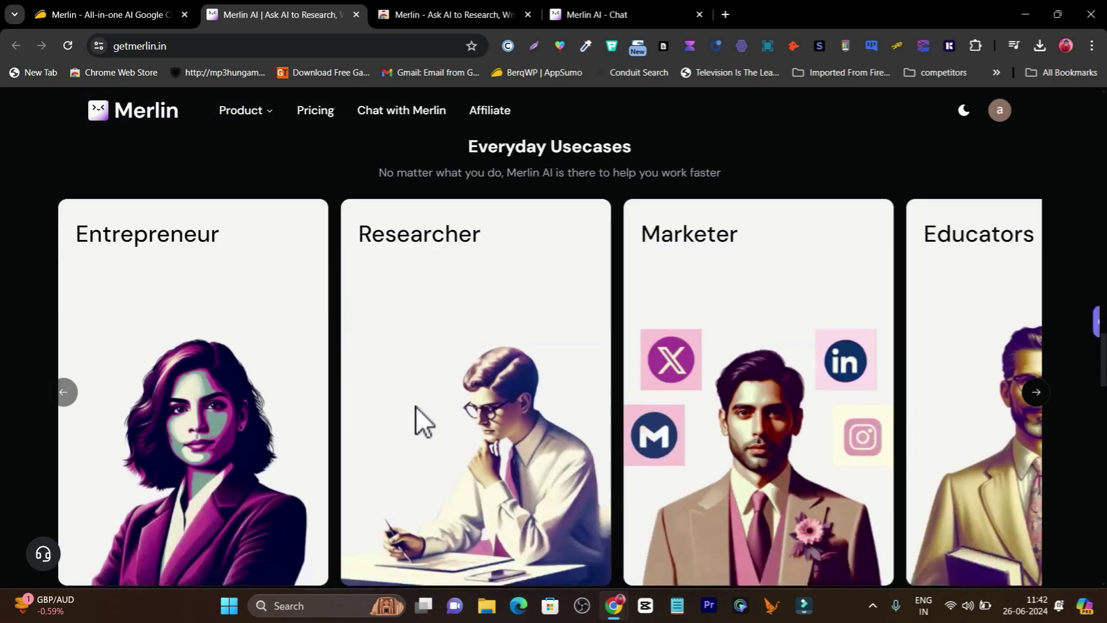
{"action": "scroll", "coordinate": [416, 406], "scroll_direction": "down", "scroll_amount": 5}
{"action": "scroll", "coordinate": [418, 403], "scroll_direction": "down", "scroll_amount": 2}
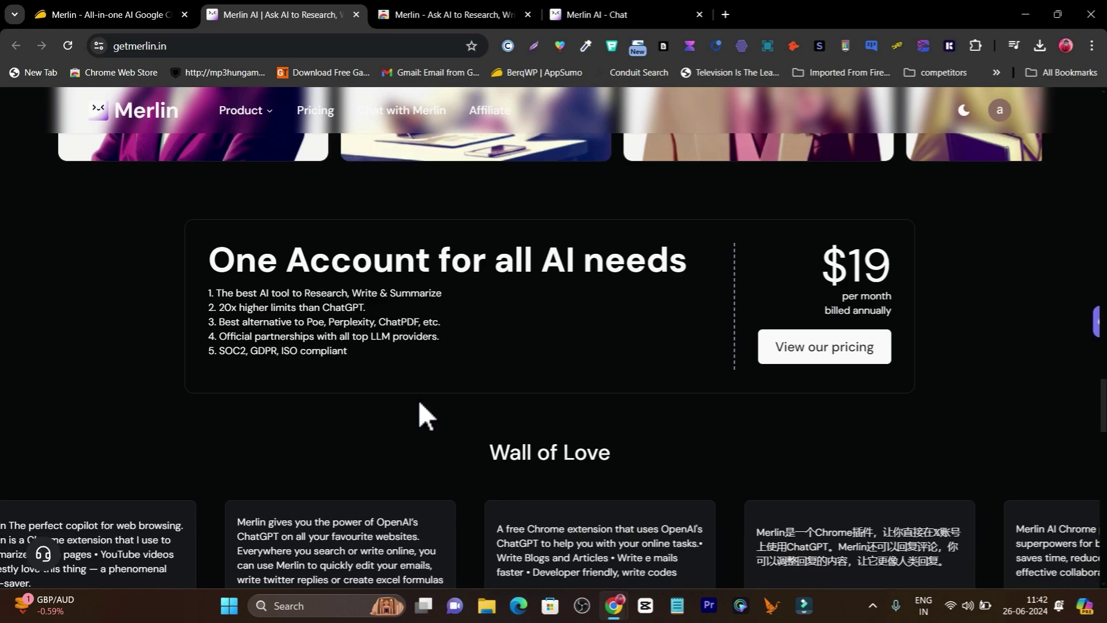
- Highlight the TL;DR top-models line and deal-term lines, reaching the $69, $139 and $259 tier cards
{"action": "left_click", "coordinate": [130, 15]}
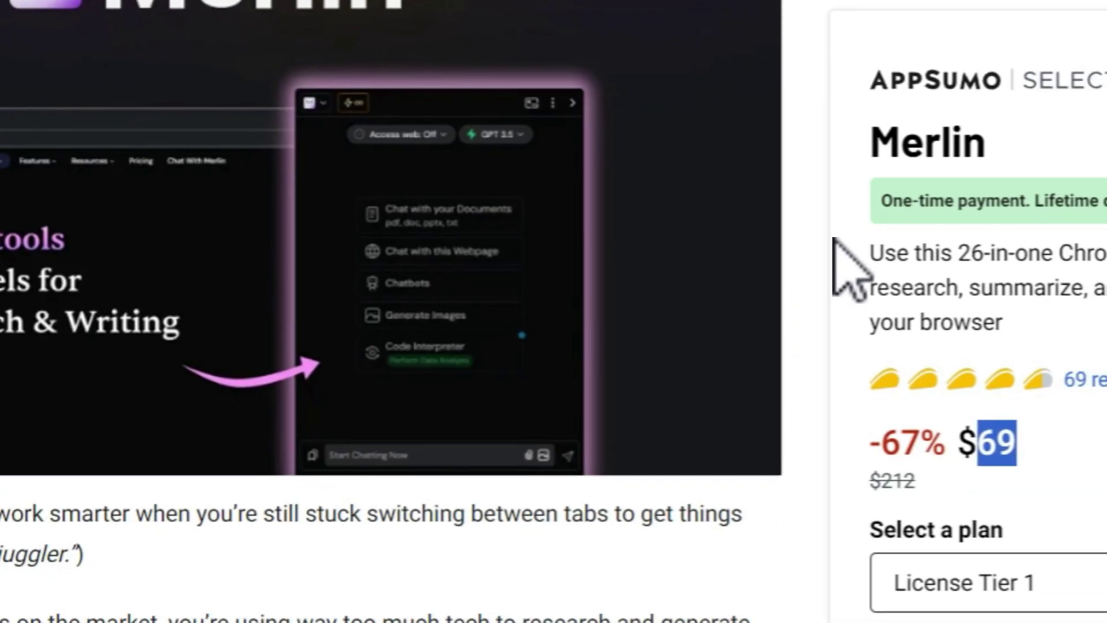
{"action": "scroll", "coordinate": [606, 294], "scroll_direction": "down", "scroll_amount": 5}
{"action": "scroll", "coordinate": [741, 309], "scroll_direction": "down", "scroll_amount": 5}
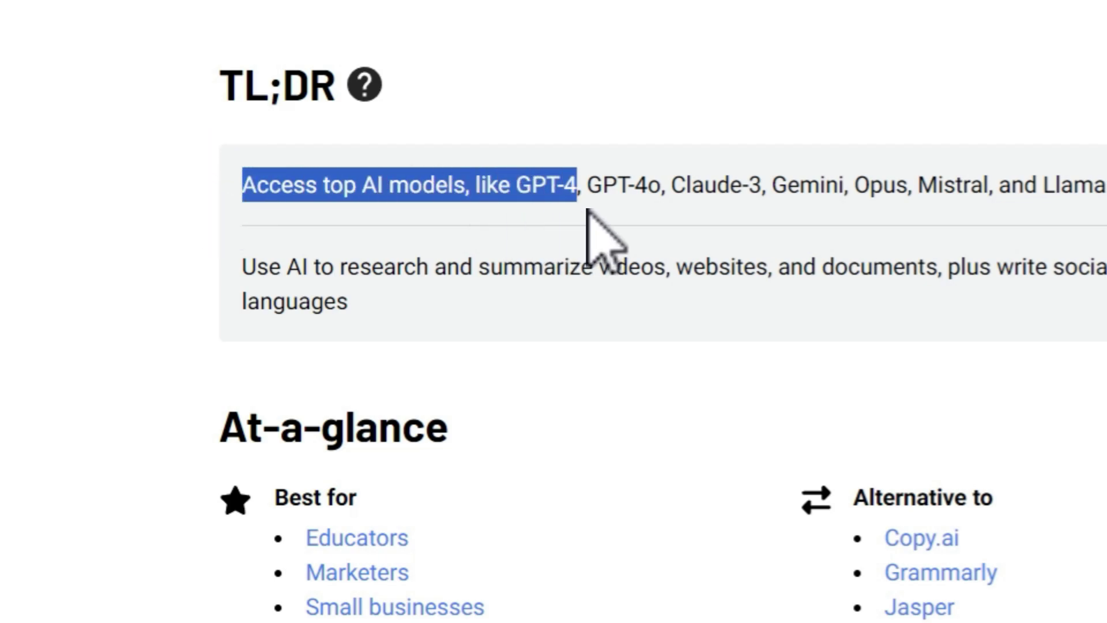
{"action": "mouse_move", "coordinate": [792, 251]}
{"action": "left_mouse_down"}
{"action": "mouse_move", "coordinate": [551, 264]}
{"action": "mouse_move", "coordinate": [588, 262]}
{"action": "left_mouse_up"}
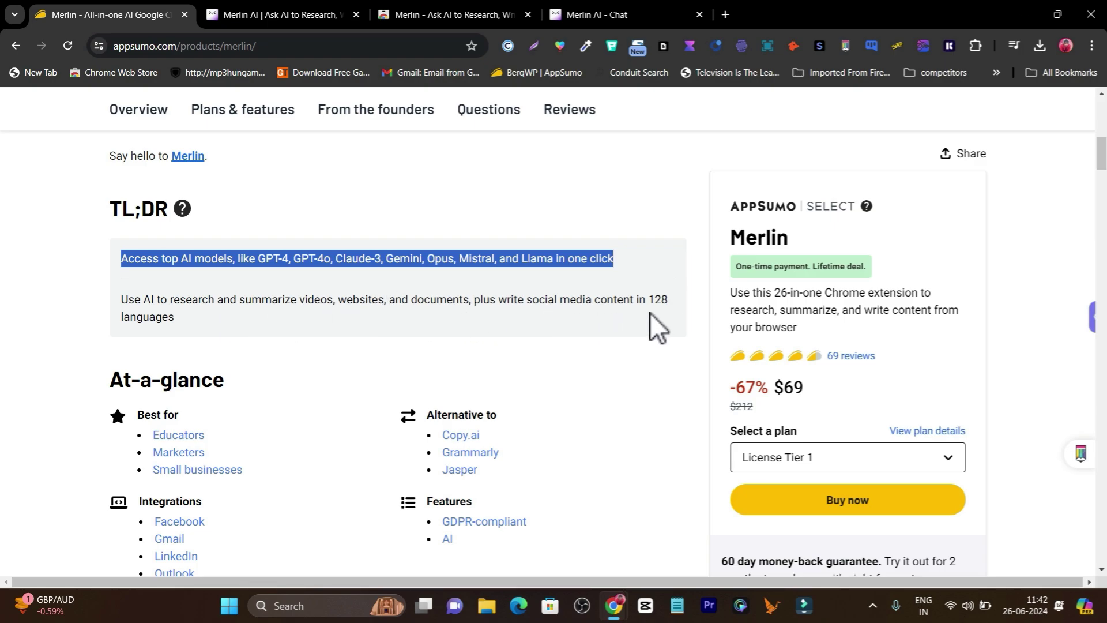
{"action": "scroll", "coordinate": [678, 309], "scroll_direction": "down", "scroll_amount": 3}
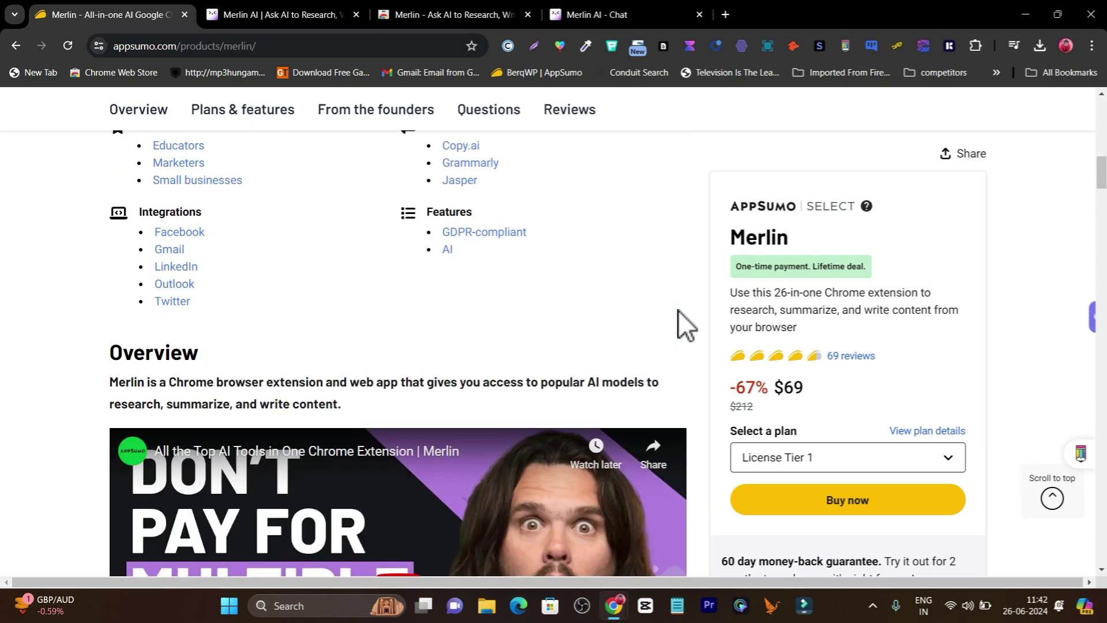
{"action": "scroll", "coordinate": [678, 311], "scroll_direction": "down", "scroll_amount": 4}
{"action": "scroll", "coordinate": [682, 312], "scroll_direction": "down", "scroll_amount": 5}
{"action": "scroll", "coordinate": [683, 313], "scroll_direction": "down", "scroll_amount": 4}
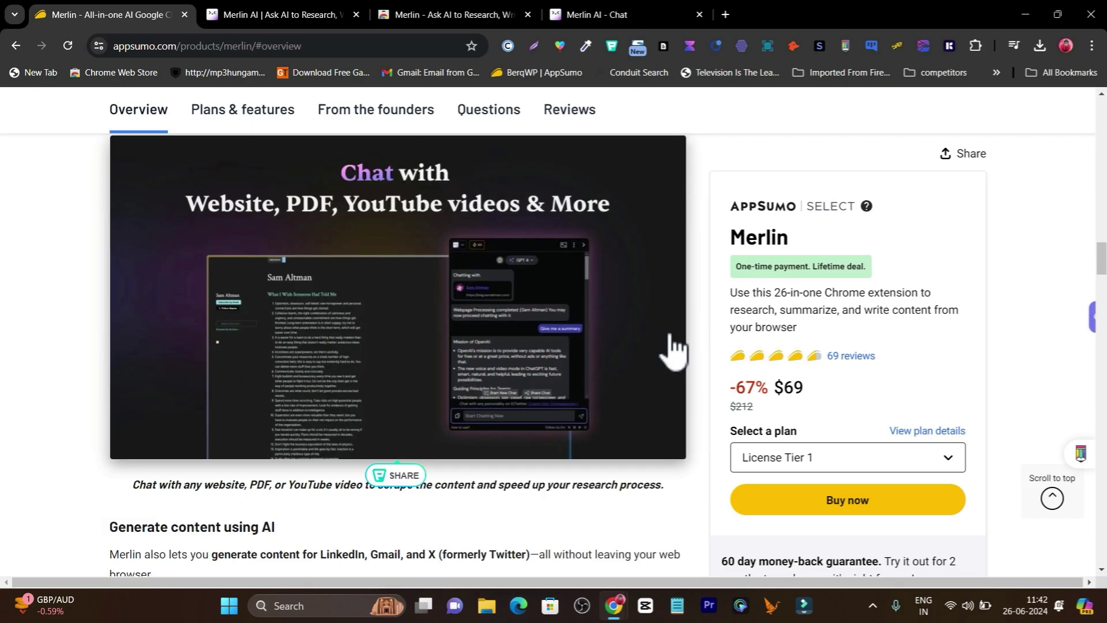
{"action": "scroll", "coordinate": [667, 346], "scroll_direction": "down", "scroll_amount": 5}
{"action": "scroll", "coordinate": [623, 375], "scroll_direction": "down", "scroll_amount": 4}
{"action": "scroll", "coordinate": [623, 370], "scroll_direction": "down", "scroll_amount": 5}
{"action": "scroll", "coordinate": [587, 428], "scroll_direction": "down", "scroll_amount": 3}
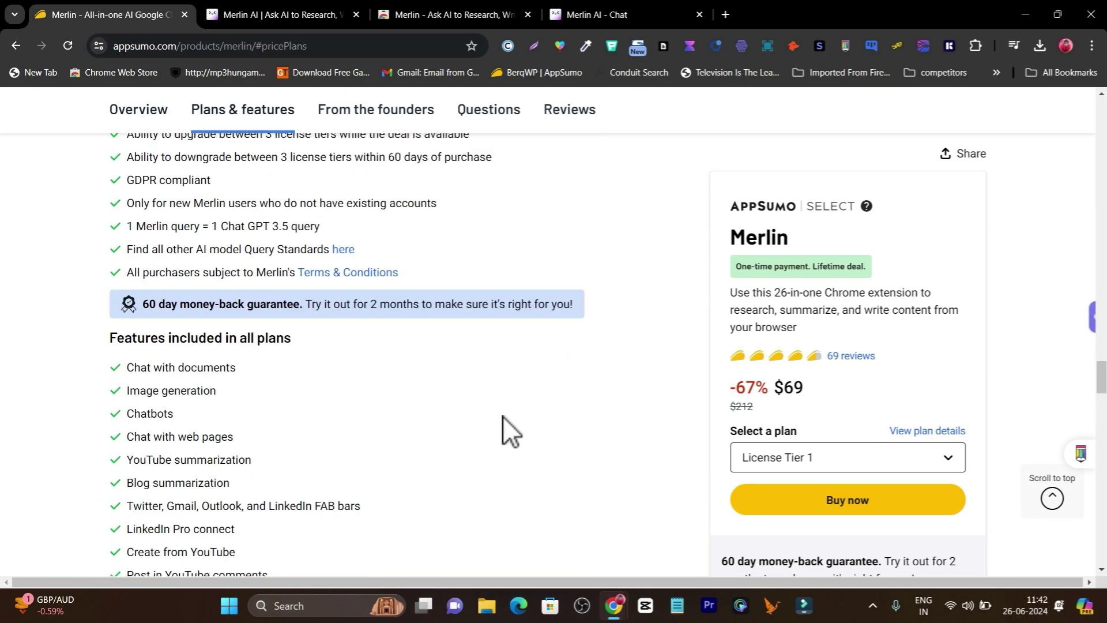
{"action": "scroll", "coordinate": [502, 433], "scroll_direction": "down", "scroll_amount": 1}
{"action": "scroll", "coordinate": [306, 290], "scroll_direction": "down", "scroll_amount": 4}
{"action": "scroll", "coordinate": [393, 362], "scroll_direction": "up", "scroll_amount": 1}
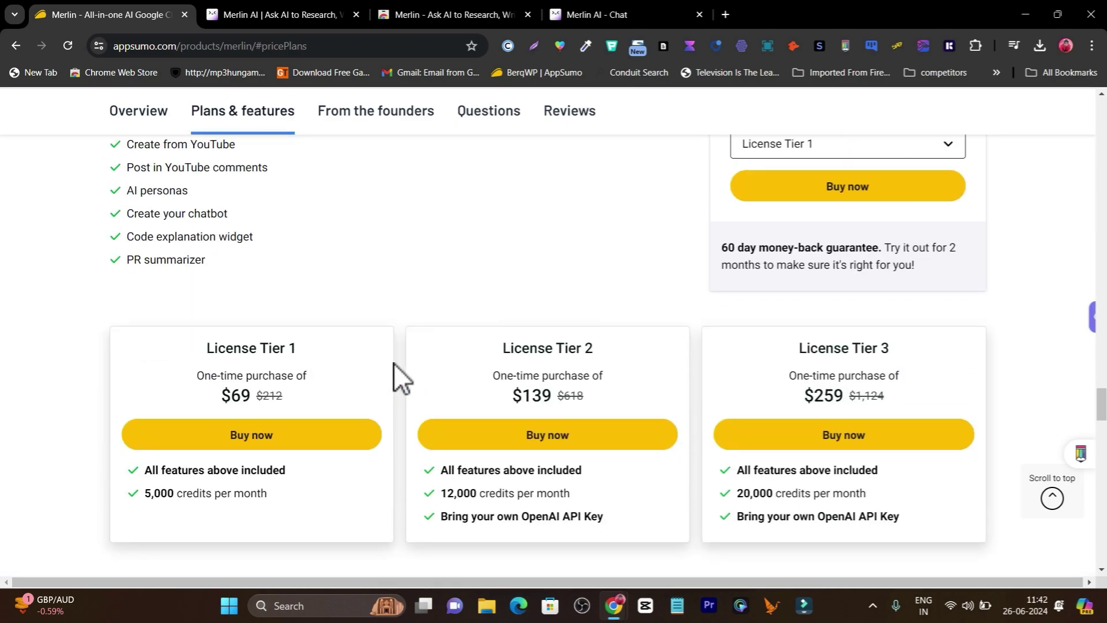
{"action": "scroll", "coordinate": [394, 362], "scroll_direction": "up", "scroll_amount": 5}
{"action": "scroll", "coordinate": [178, 390], "scroll_direction": "up", "scroll_amount": 2}
{"action": "scroll", "coordinate": [172, 395], "scroll_direction": "up", "scroll_amount": 2}
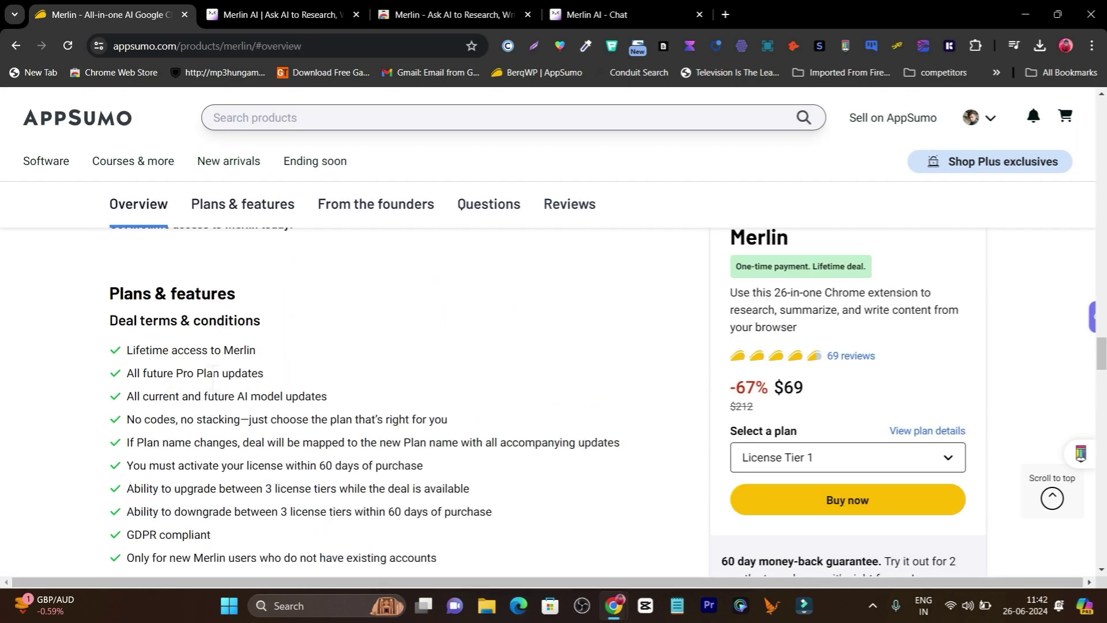
{"action": "left_click_drag", "start_coordinate": [260, 349], "coordinate": [128, 350]}
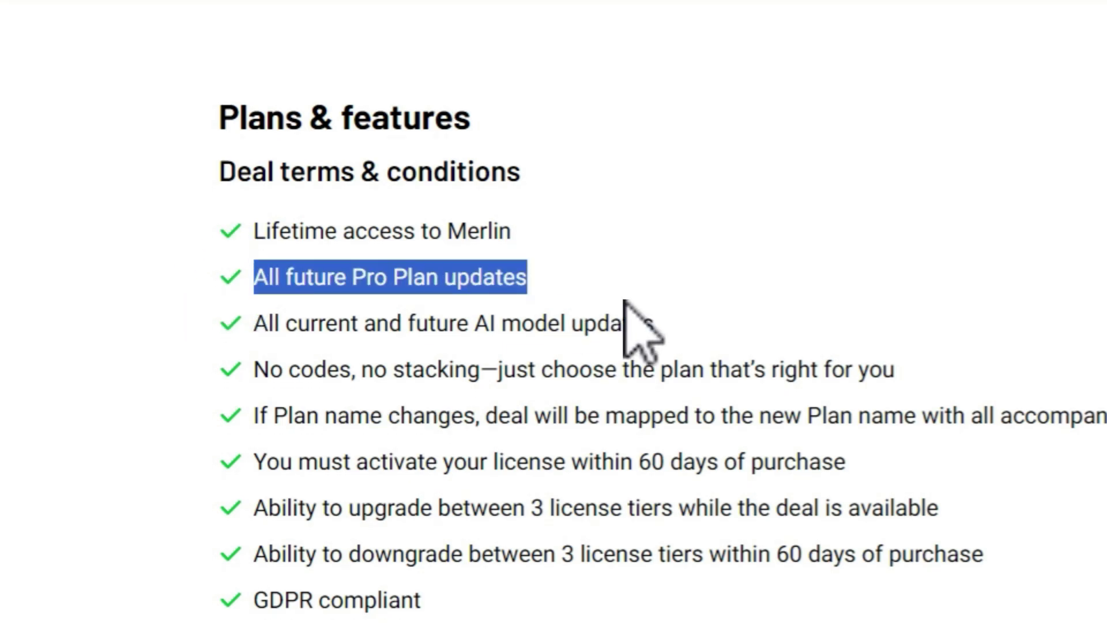
{"action": "scroll", "coordinate": [624, 303], "scroll_direction": "down", "scroll_amount": 5}
{"action": "scroll", "coordinate": [625, 304], "scroll_direction": "down", "scroll_amount": 4}
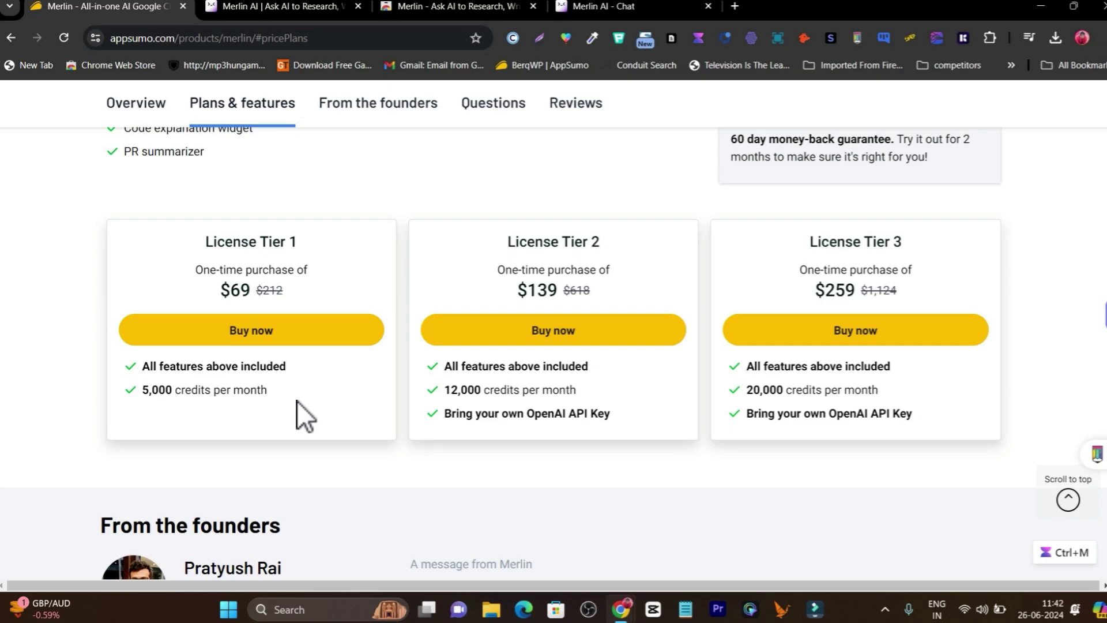
{"action": "left_click_drag", "start_coordinate": [297, 379], "coordinate": [97, 364]}
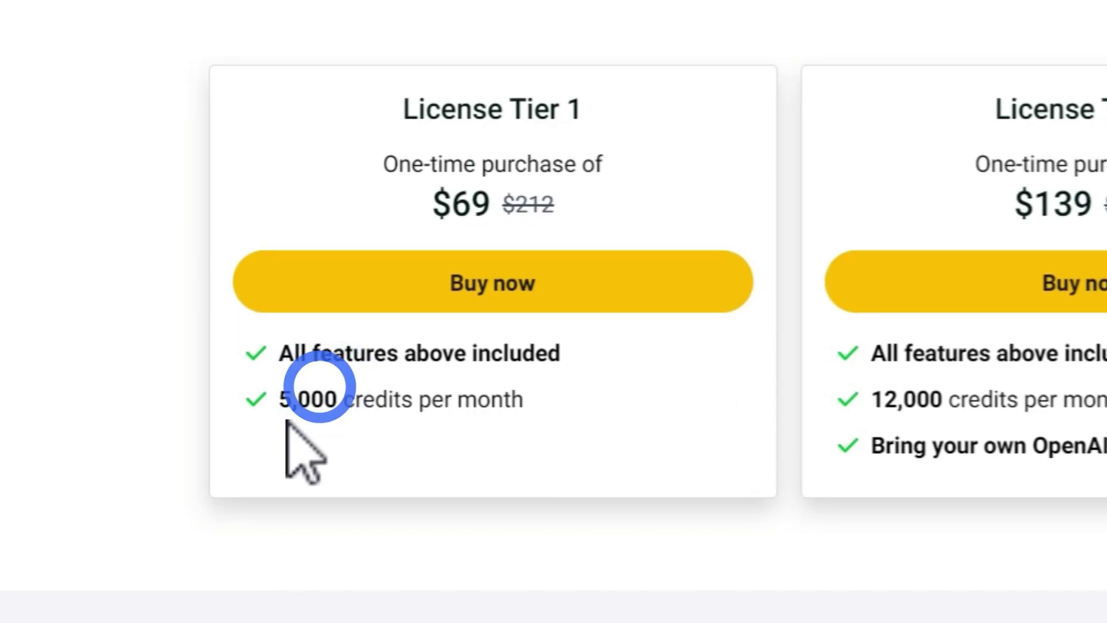
{"action": "left_click_drag", "start_coordinate": [271, 399], "coordinate": [490, 424]}
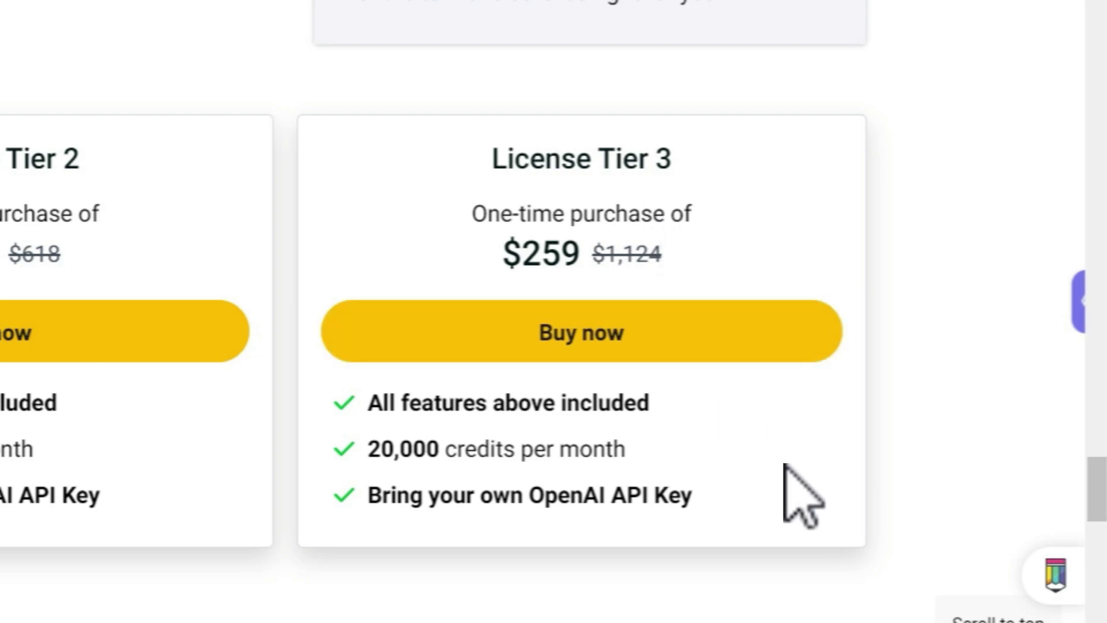
{"action": "scroll", "coordinate": [843, 318], "scroll_direction": "down", "scroll_amount": 3}
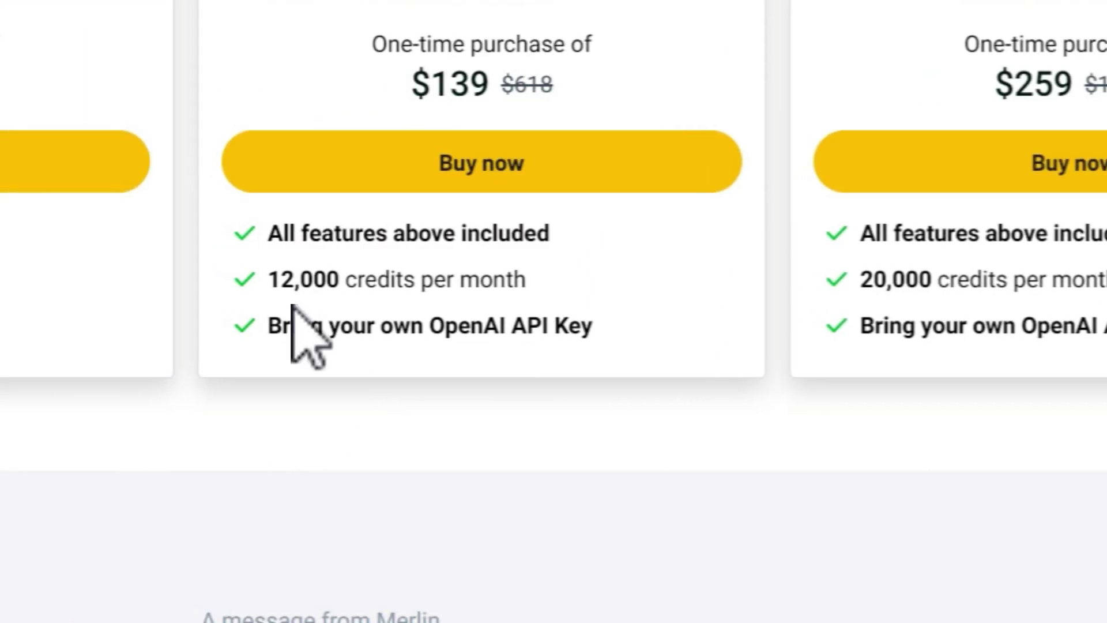
{"action": "left_click", "coordinate": [277, 275]}
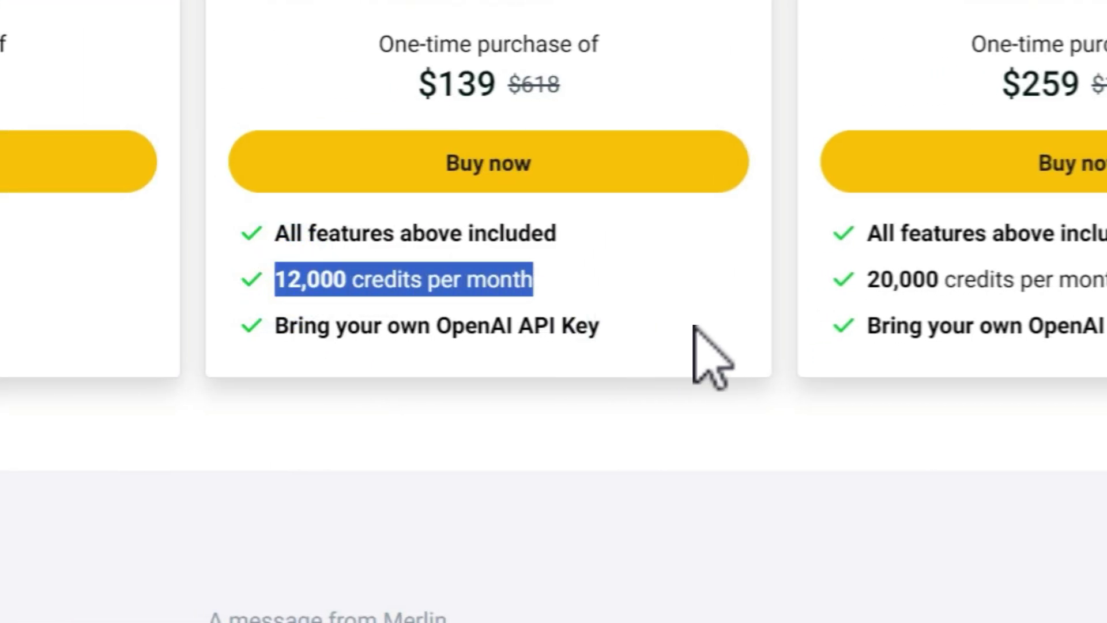
{"action": "left_click_drag", "start_coordinate": [406, 333], "coordinate": [272, 372]}
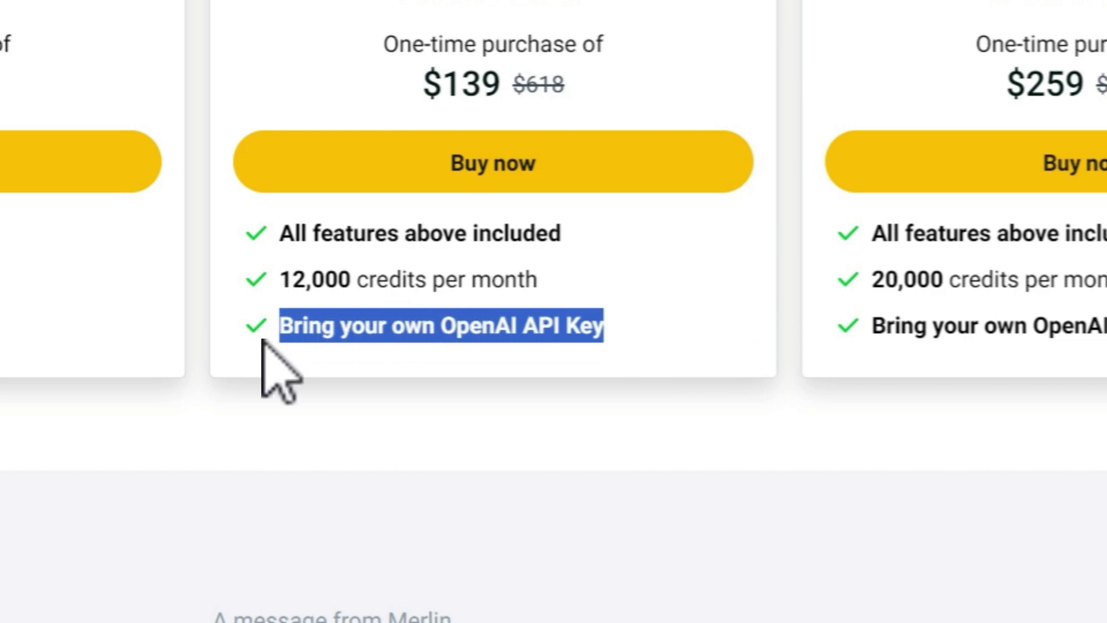
{"action": "left_click", "coordinate": [573, 332]}
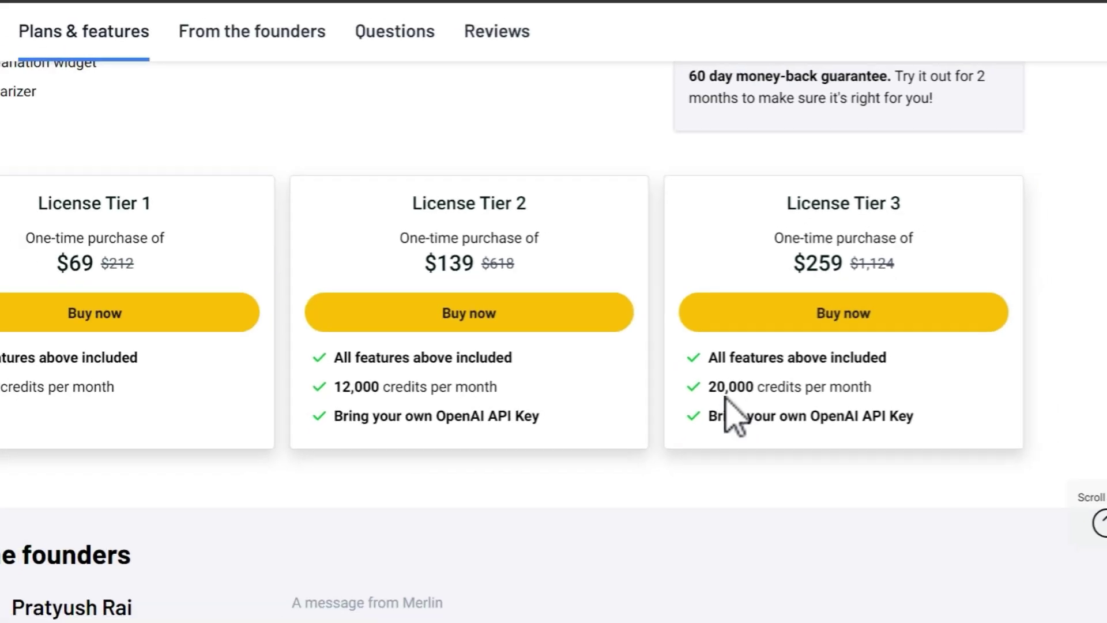
{"action": "left_click", "coordinate": [736, 391]}
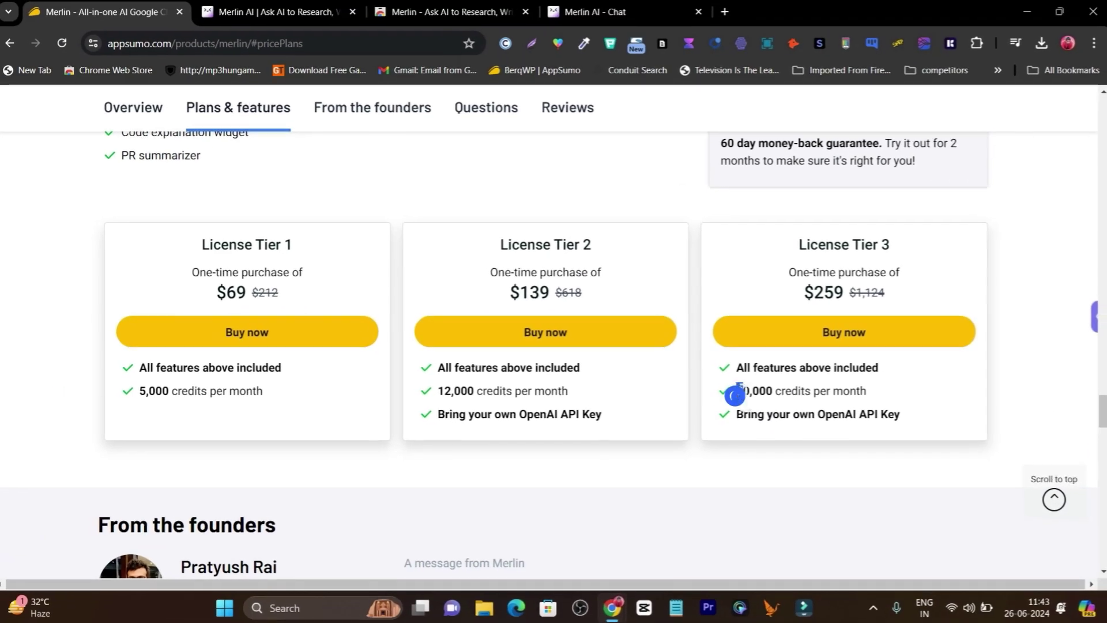
{"action": "left_click_drag", "start_coordinate": [737, 391], "coordinate": [873, 399]}
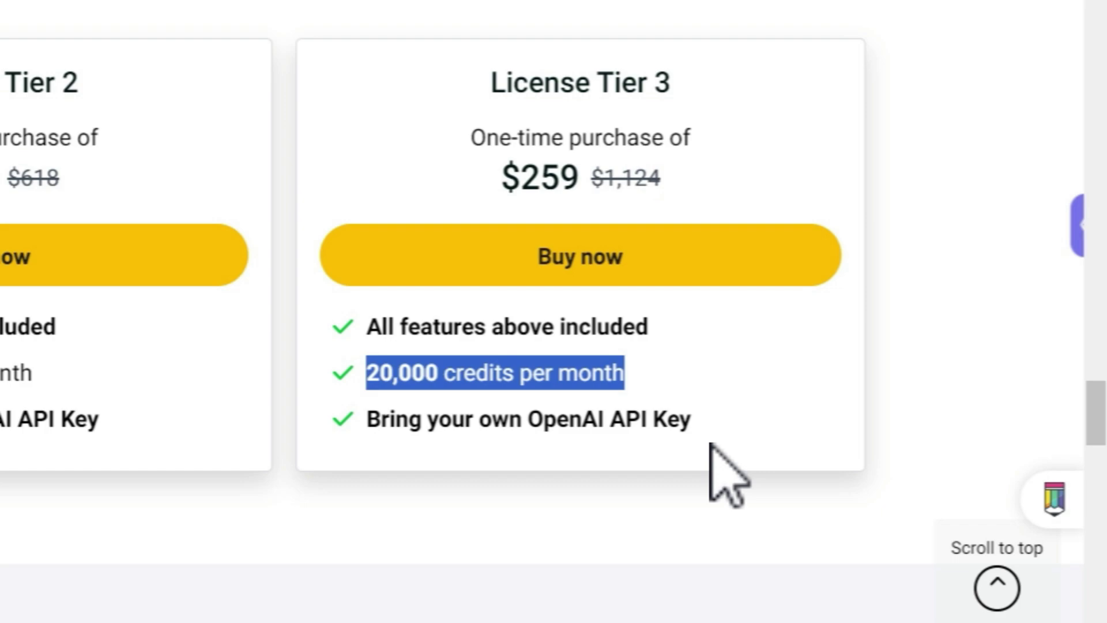
{"action": "scroll", "coordinate": [727, 472], "scroll_direction": "up", "scroll_amount": 3}
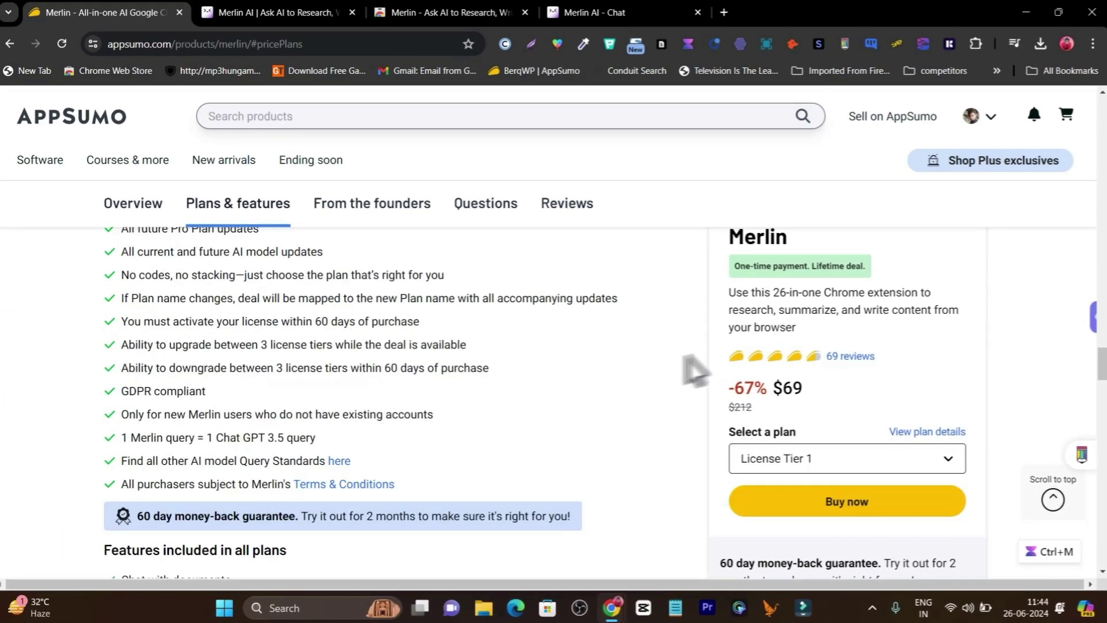
{"action": "scroll", "coordinate": [805, 311], "scroll_direction": "down", "scroll_amount": 3}
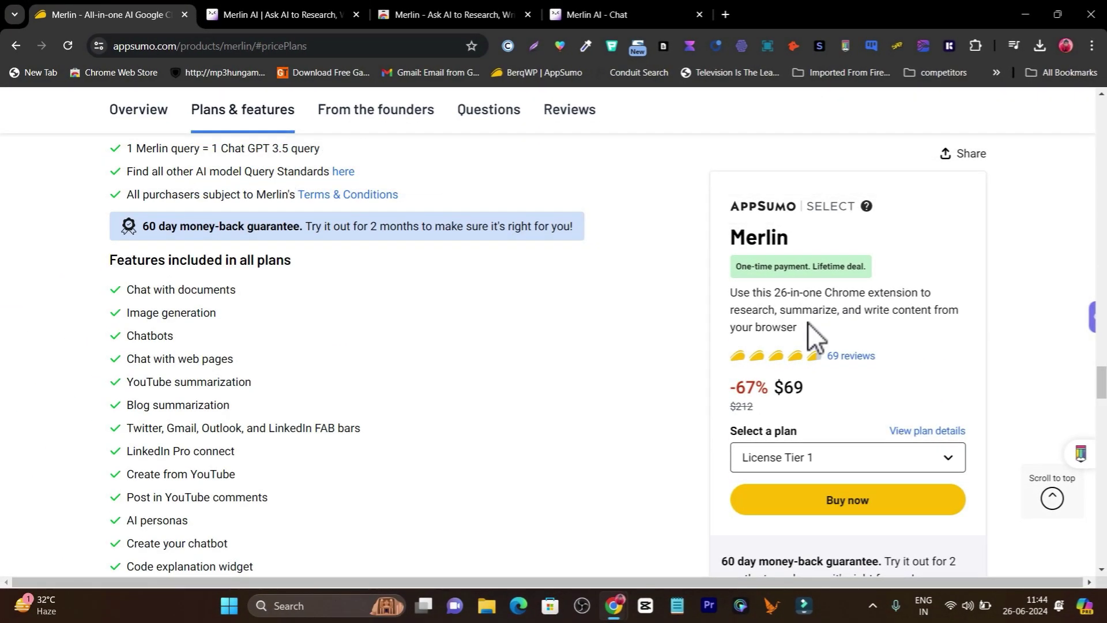
{"action": "scroll", "coordinate": [810, 325], "scroll_direction": "down", "scroll_amount": 2}
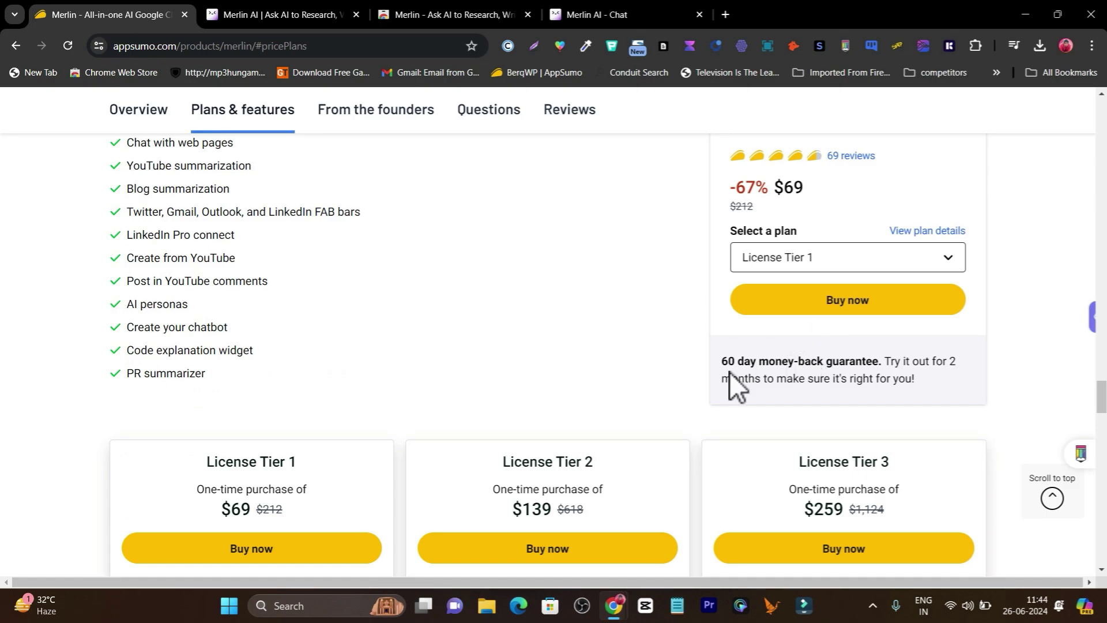
{"action": "left_click_drag", "start_coordinate": [718, 363], "coordinate": [881, 361]}
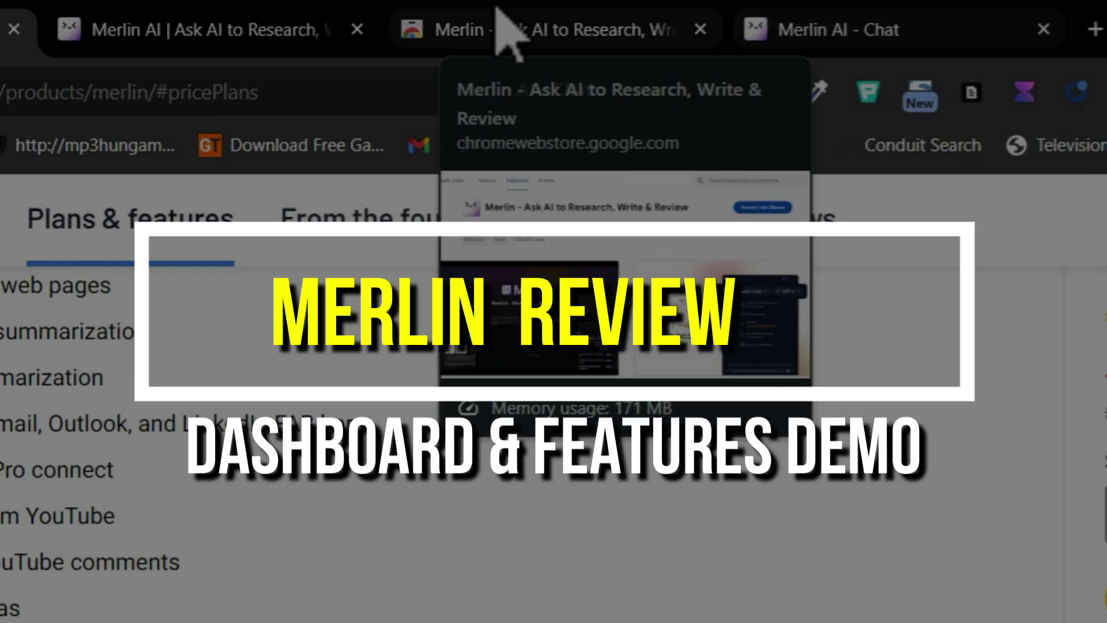
- Glance at the Chrome Web Store Merlin listing, then move to the Merlin AI chat page
{"action": "left_click", "coordinate": [502, 26]}
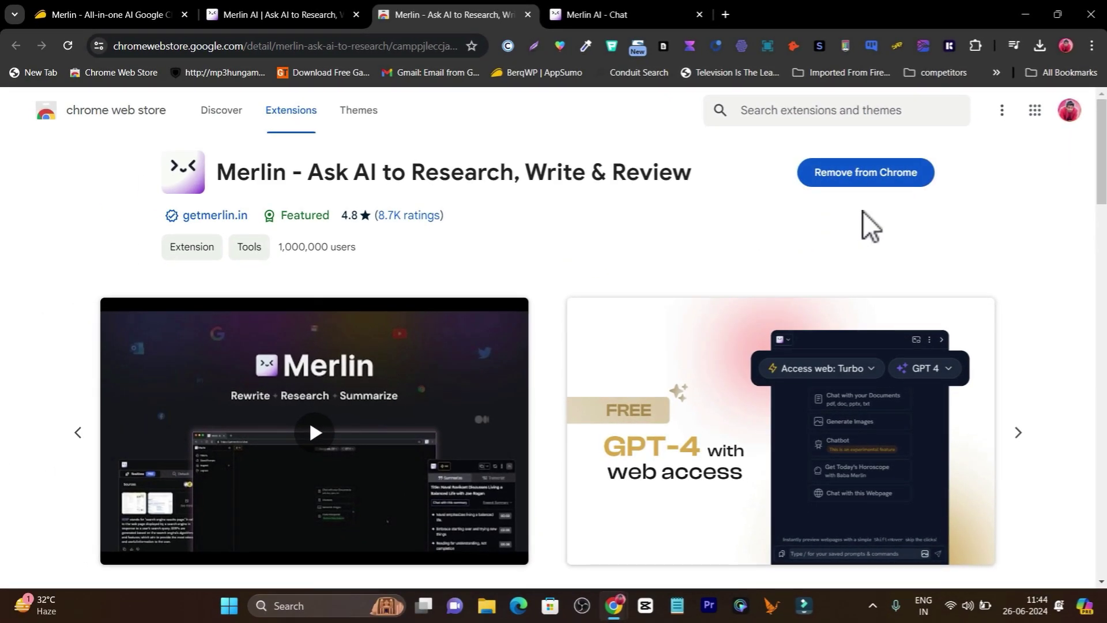
{"action": "left_click", "coordinate": [589, 15]}
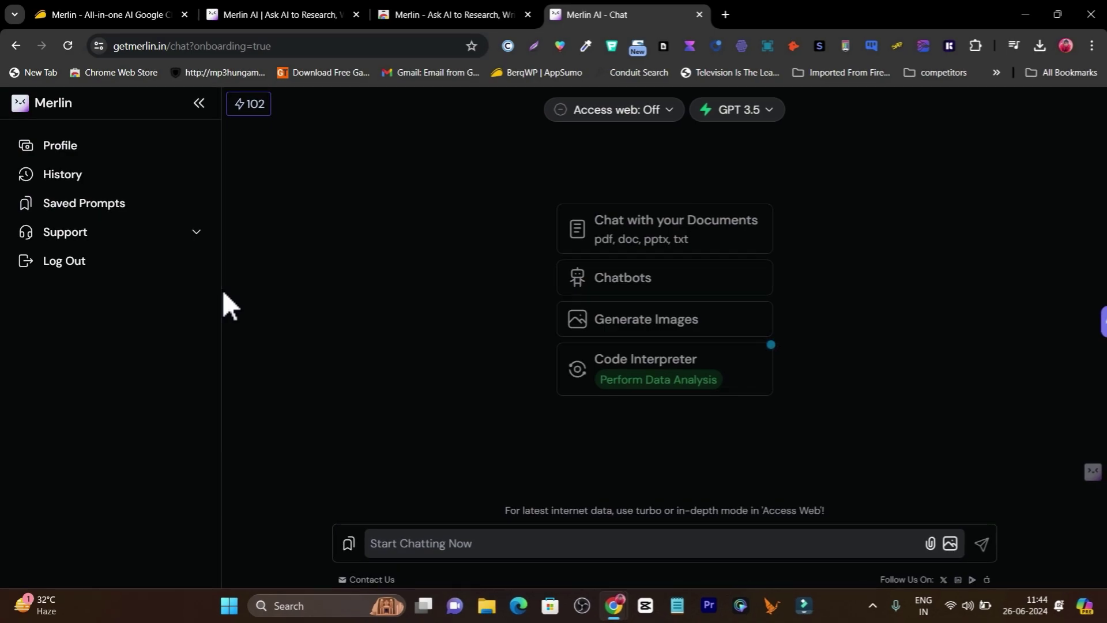
- Turn on web access in Turbo mode and bring up the AI model list for selection
{"action": "left_click", "coordinate": [640, 111]}
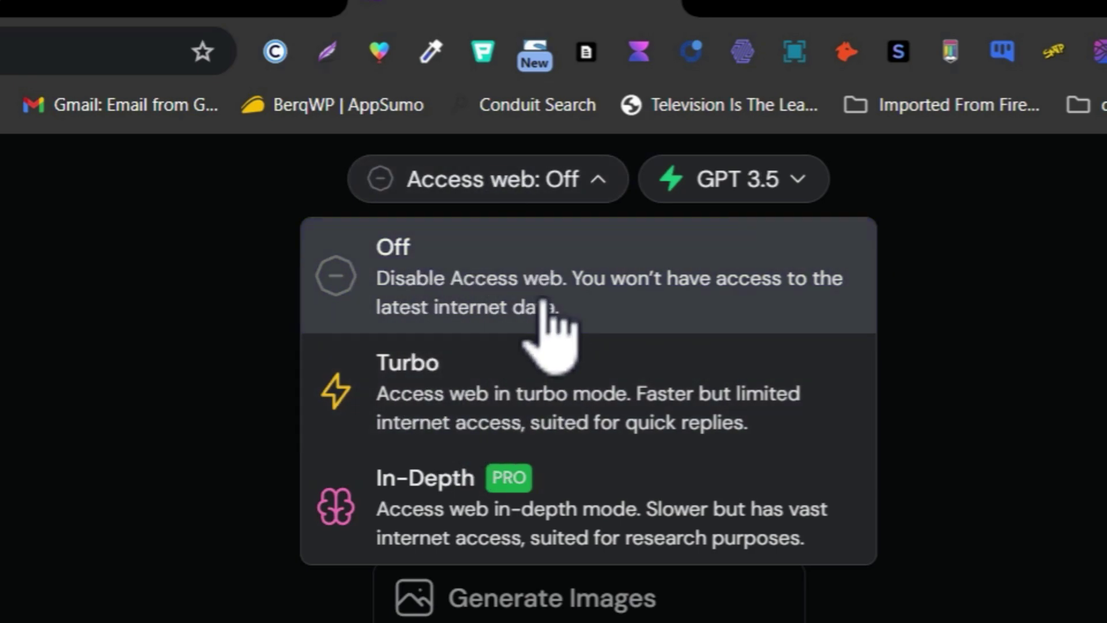
{"action": "left_click", "coordinate": [399, 399]}
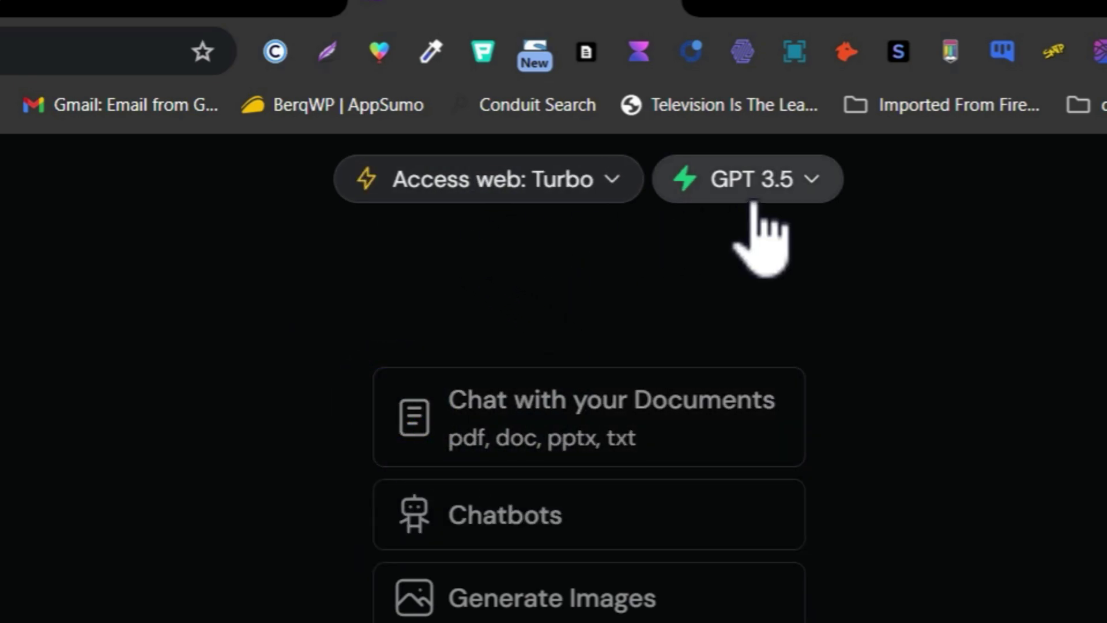
{"action": "left_click", "coordinate": [753, 179]}
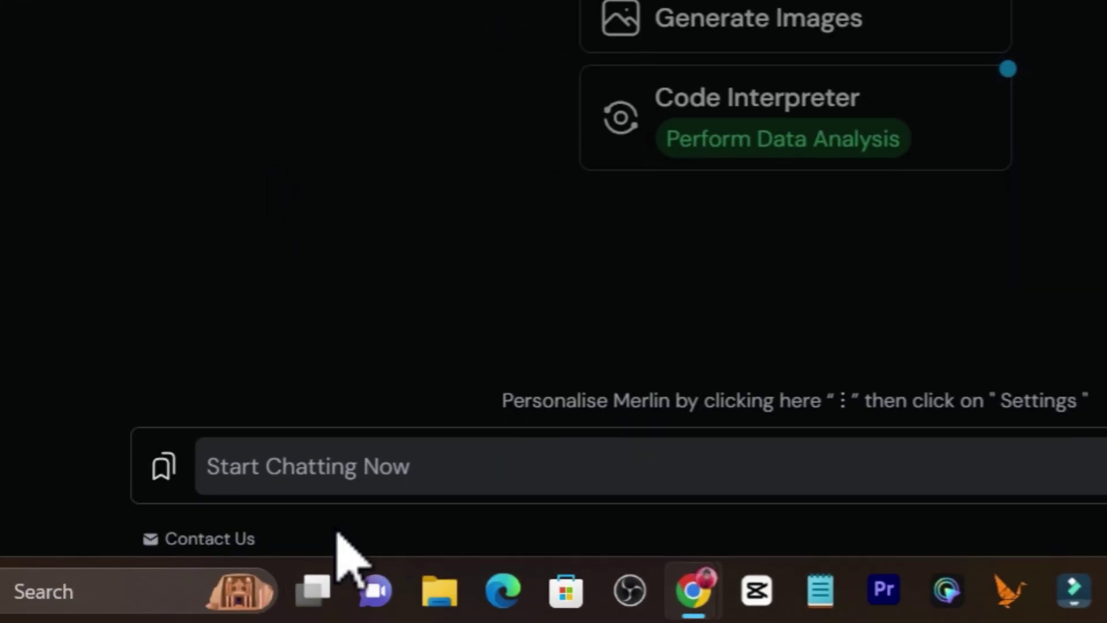
- Send a request for a blog post about the best medical colleges of India, fixing a typo first
{"action": "left_click", "coordinate": [338, 497]}
{"action": "left_click", "coordinate": [346, 477]}
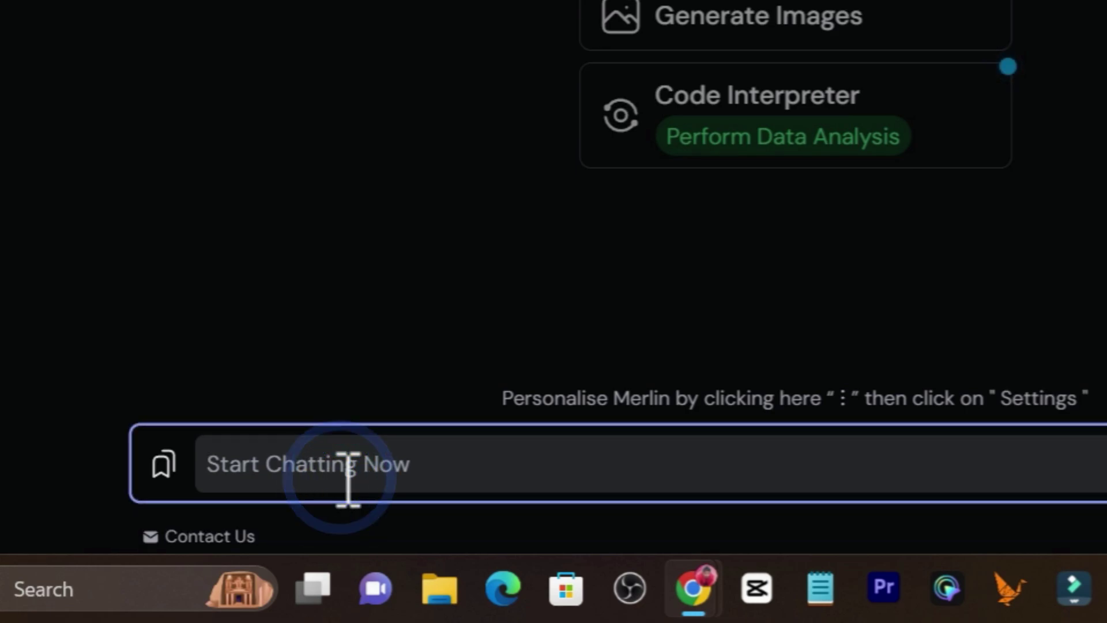
{"action": "type", "text": "I wantr"}
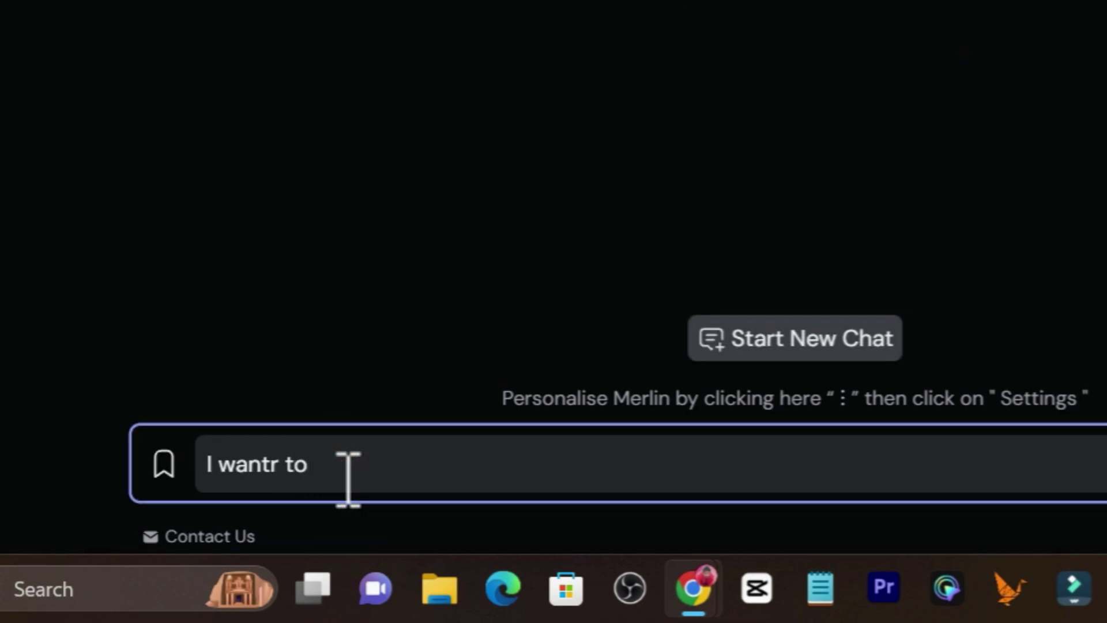
{"action": "key", "text": "BackSpace"}
{"action": "type", "text": "t"}
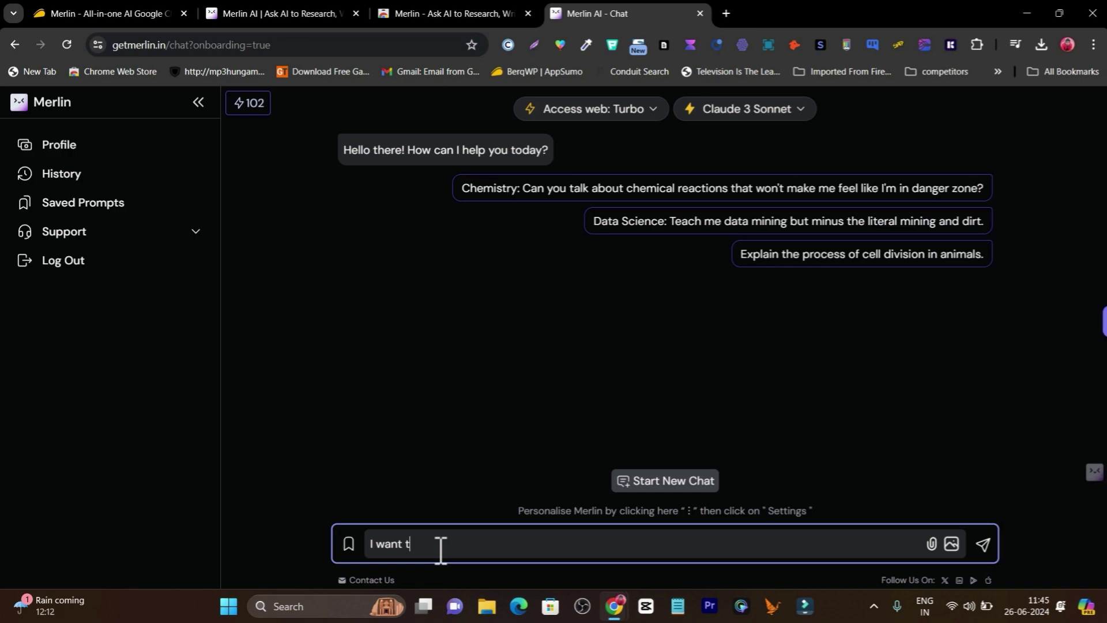
{"action": "type", "text": "o generate a blog post on Best medical colleges of india"}
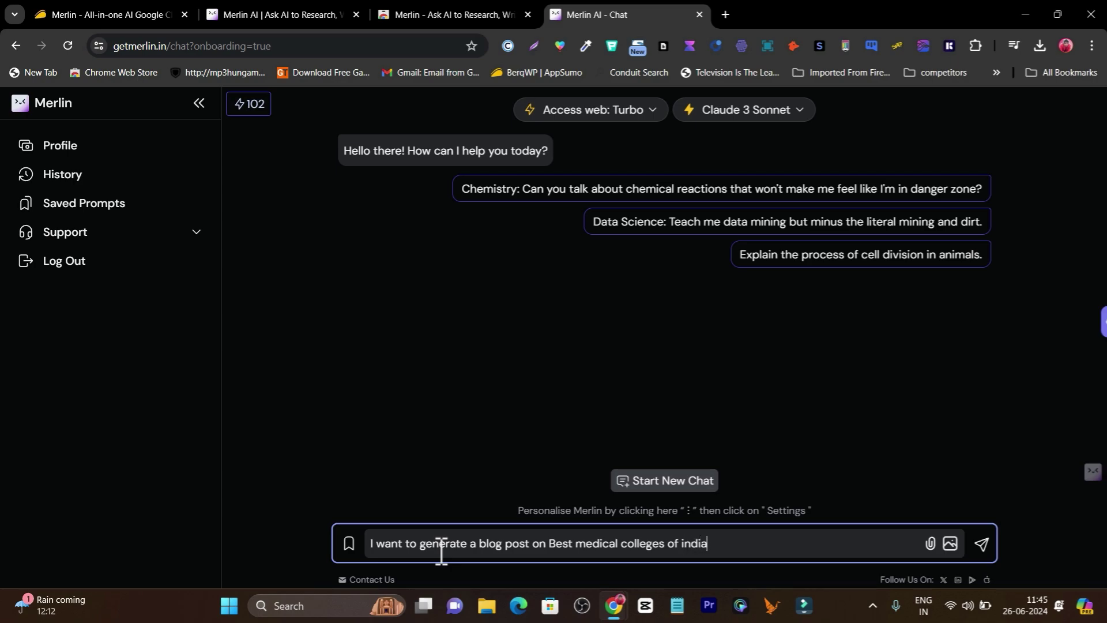
{"action": "key", "text": "Return"}
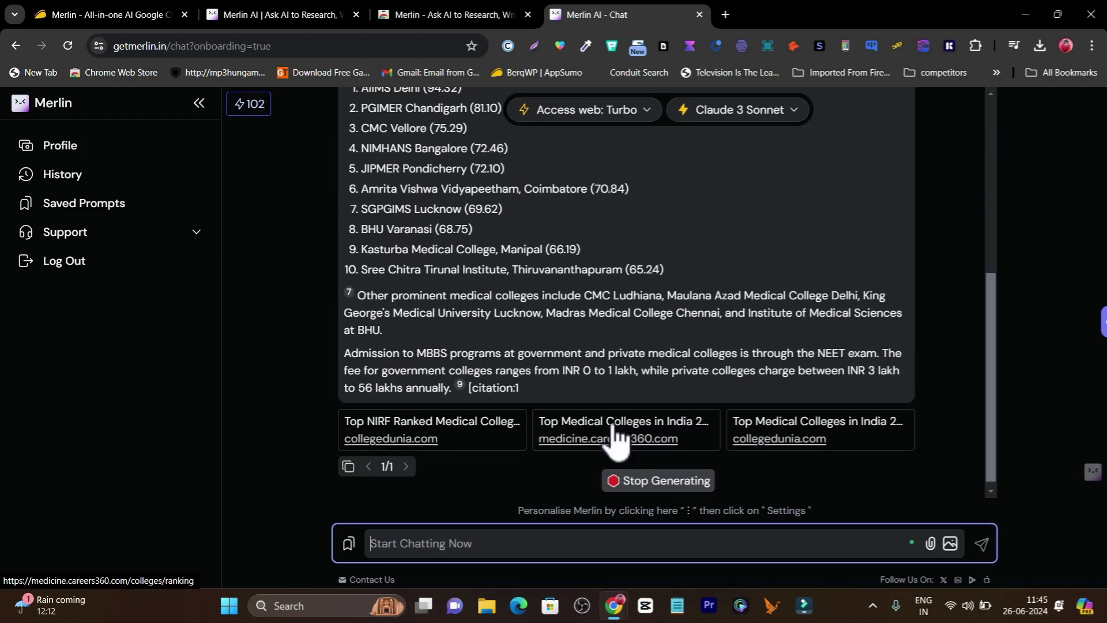
{"action": "scroll", "coordinate": [606, 346], "scroll_direction": "up", "scroll_amount": 2}
{"action": "scroll", "coordinate": [443, 226], "scroll_direction": "up", "scroll_amount": 1}
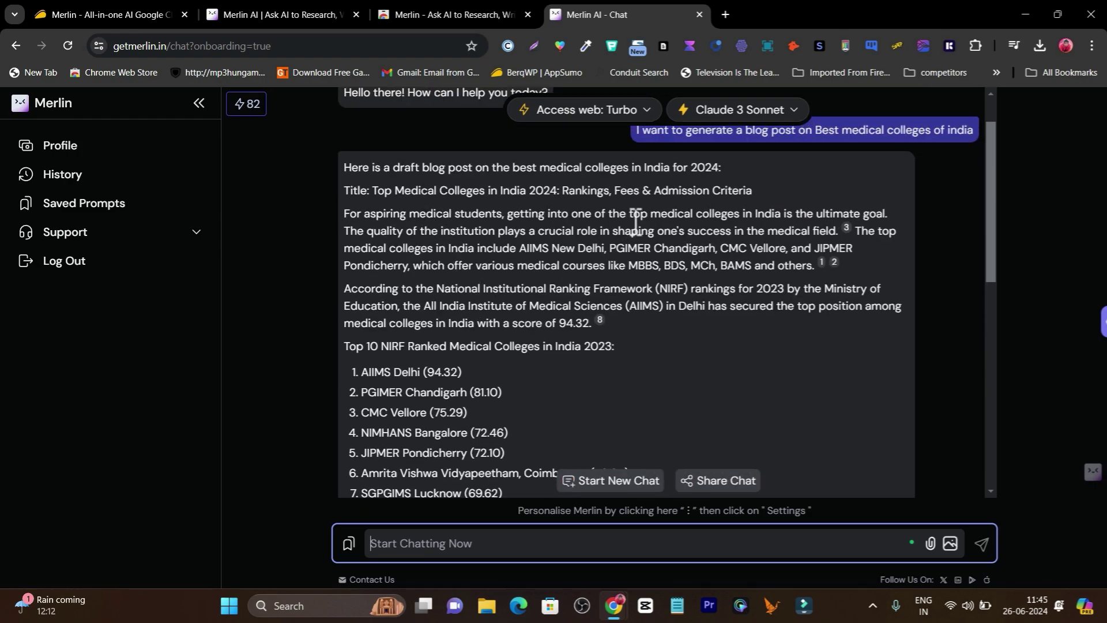
{"action": "scroll", "coordinate": [536, 260], "scroll_direction": "up", "scroll_amount": 1}
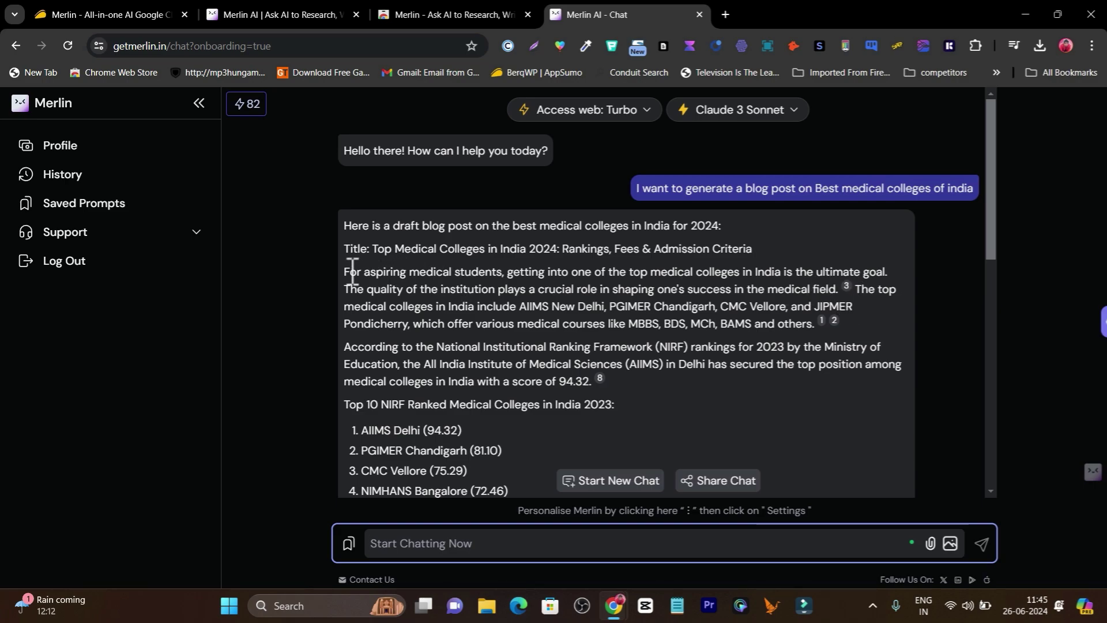
{"action": "scroll", "coordinate": [842, 304], "scroll_direction": "down", "scroll_amount": 3}
{"action": "scroll", "coordinate": [804, 324], "scroll_direction": "down", "scroll_amount": 4}
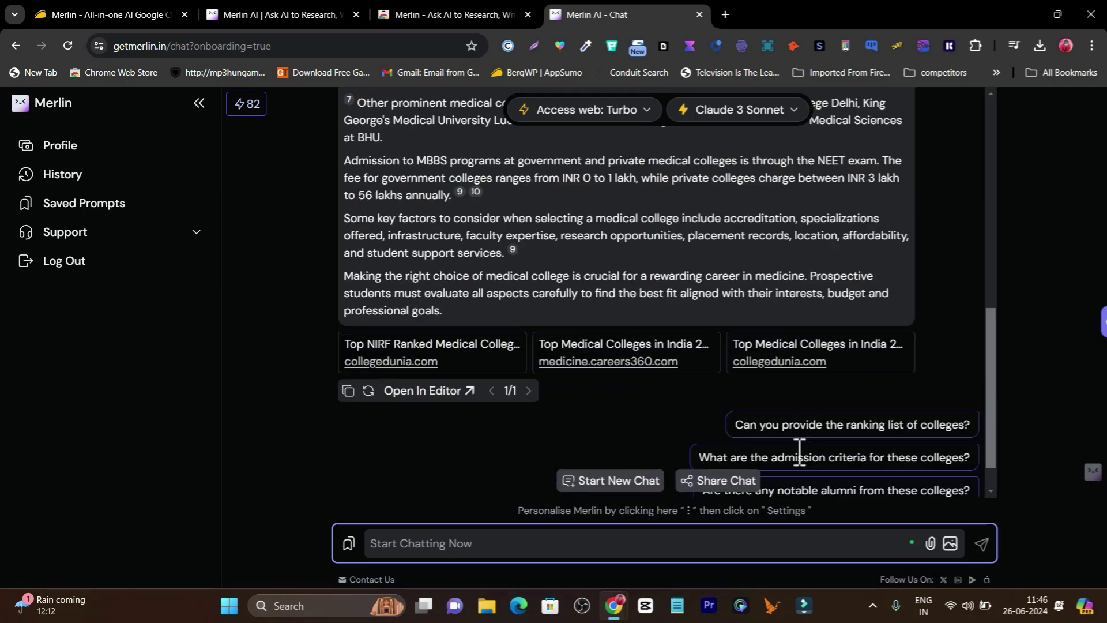
{"action": "scroll", "coordinate": [778, 337], "scroll_direction": "up", "scroll_amount": 3}
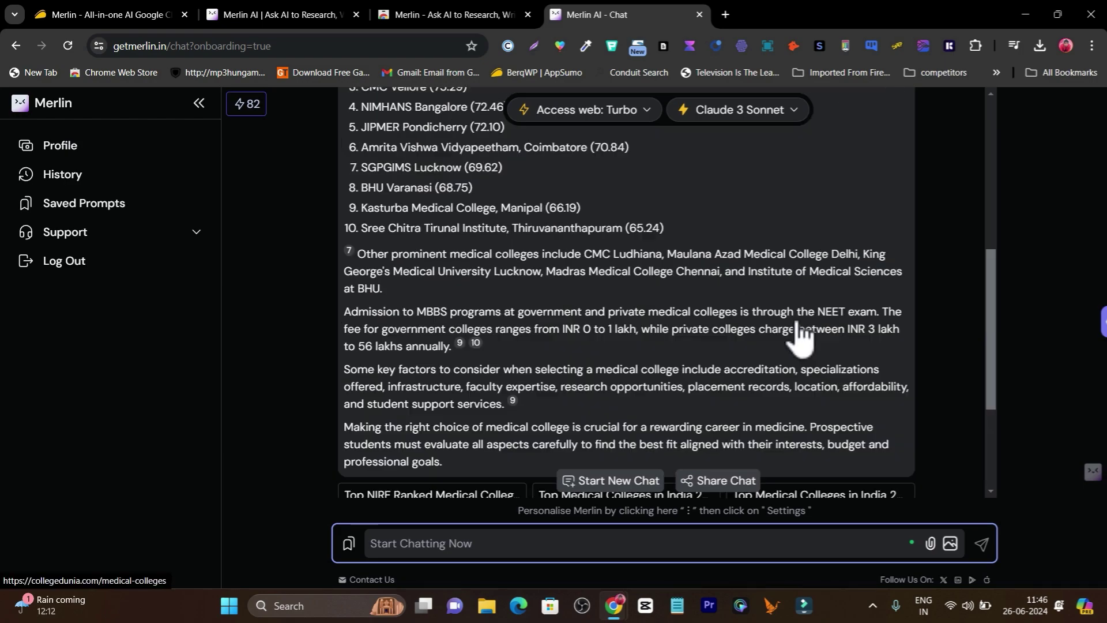
{"action": "scroll", "coordinate": [798, 334], "scroll_direction": "up", "scroll_amount": 3}
{"action": "scroll", "coordinate": [778, 321], "scroll_direction": "up", "scroll_amount": 3}
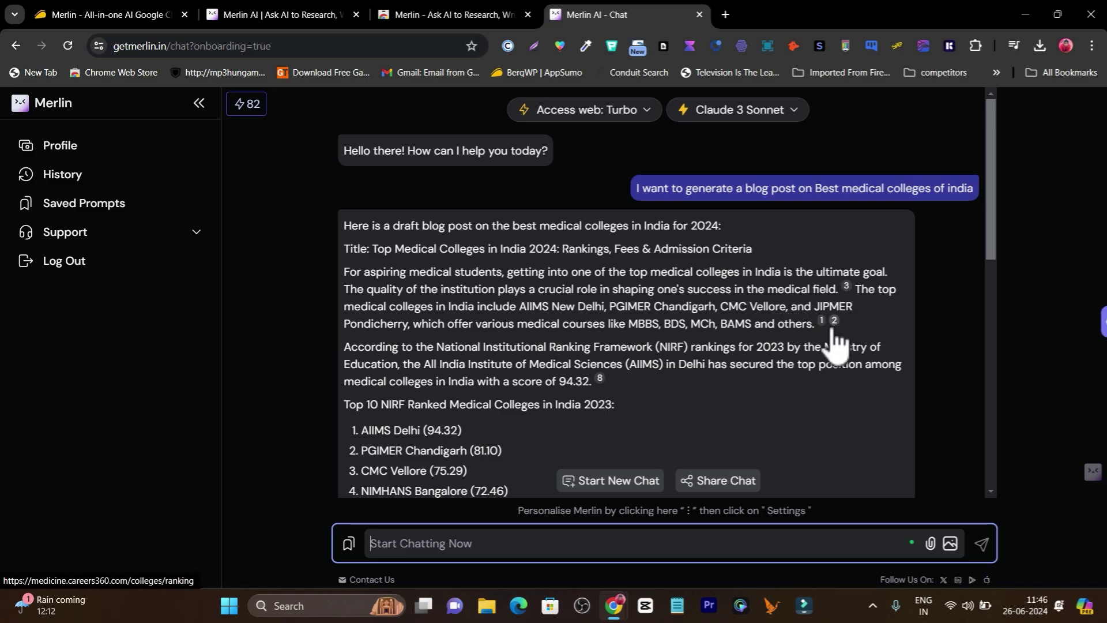
{"action": "scroll", "coordinate": [368, 294], "scroll_direction": "down", "scroll_amount": 2}
{"action": "scroll", "coordinate": [370, 279], "scroll_direction": "down", "scroll_amount": 2}
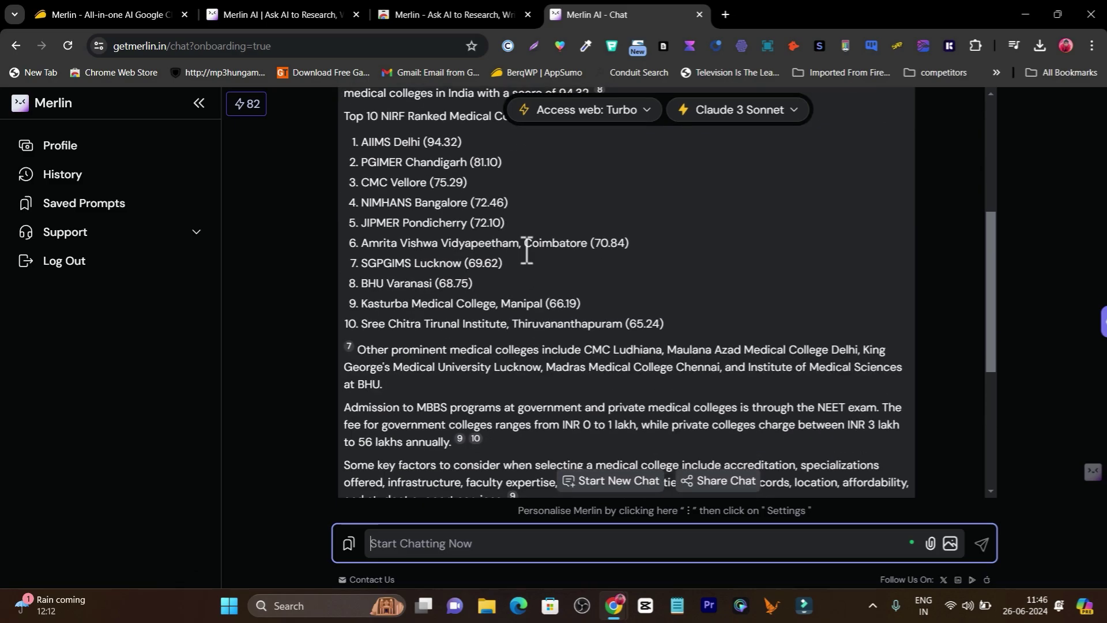
{"action": "scroll", "coordinate": [871, 255], "scroll_direction": "up", "scroll_amount": 3}
- Let Claude 3 Sonnet finish the medical colleges draft with NIRF rankings, fees and web sources
{"action": "left_click", "coordinate": [872, 255]}
{"action": "scroll", "coordinate": [640, 294], "scroll_direction": "down", "scroll_amount": 5}
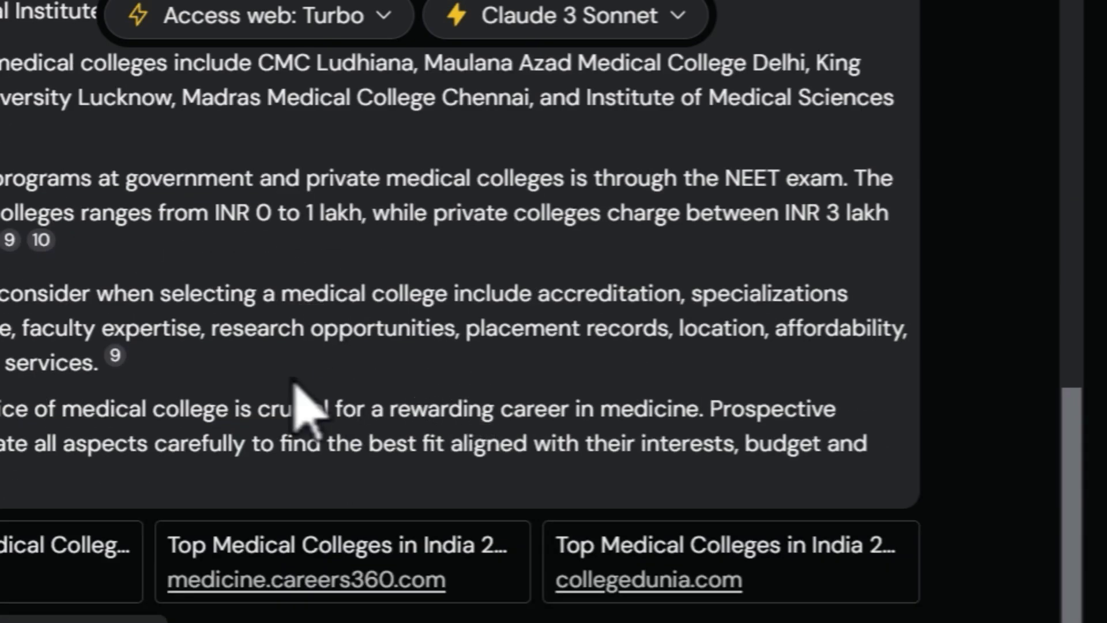
{"action": "scroll", "coordinate": [290, 380], "scroll_direction": "up", "scroll_amount": 3}
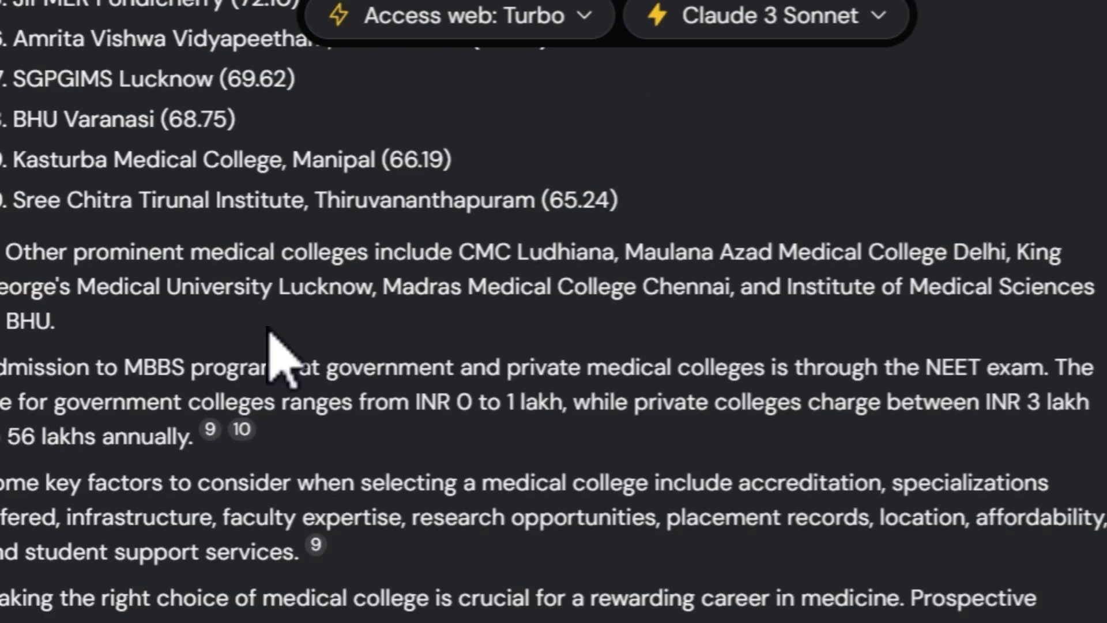
{"action": "scroll", "coordinate": [467, 285], "scroll_direction": "up", "scroll_amount": 2}
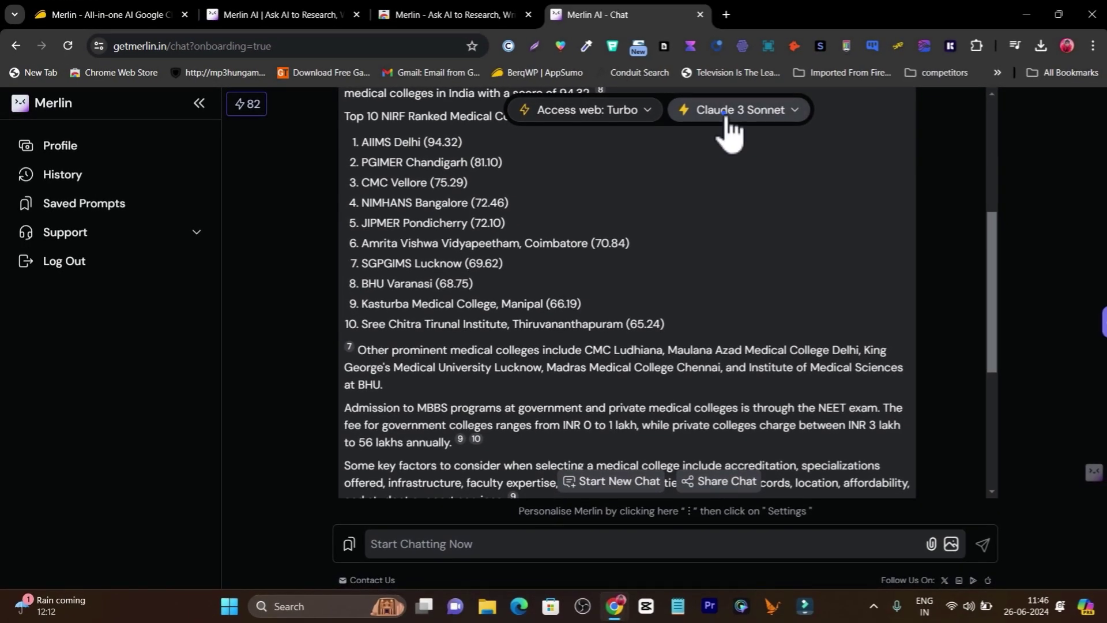
- Change the chat model from Claude 3 Sonnet to Claude 3 Haiku
{"action": "left_click", "coordinate": [761, 15]}
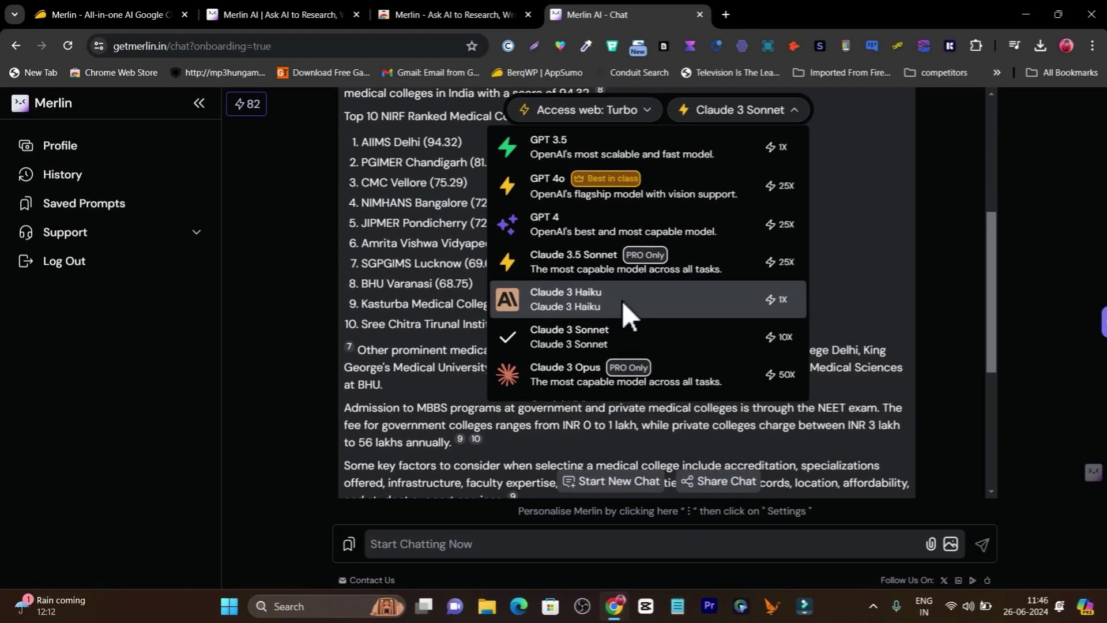
{"action": "left_click", "coordinate": [622, 302]}
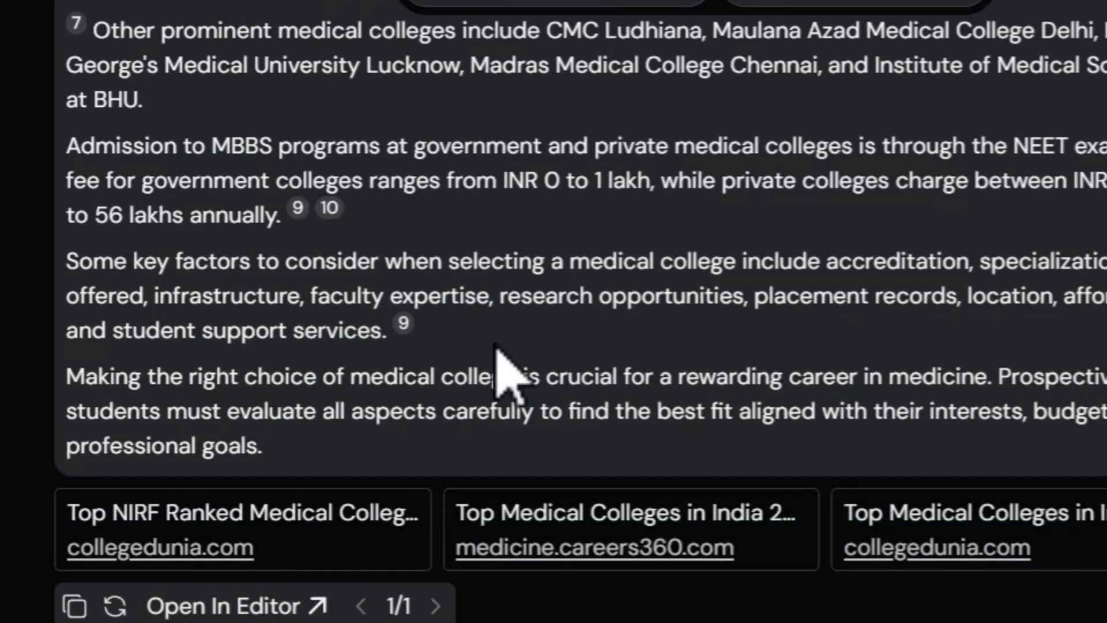
{"action": "scroll", "coordinate": [502, 363], "scroll_direction": "down", "scroll_amount": 2}
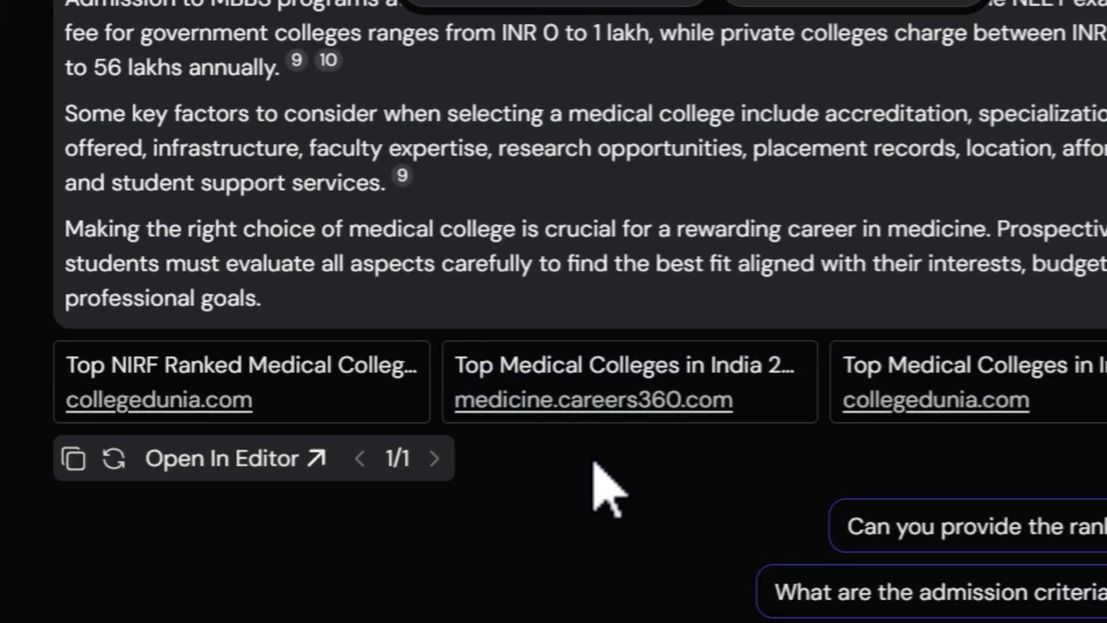
{"action": "scroll", "coordinate": [606, 489], "scroll_direction": "up", "scroll_amount": 10}
{"action": "scroll", "coordinate": [648, 210], "scroll_direction": "up", "scroll_amount": 5}
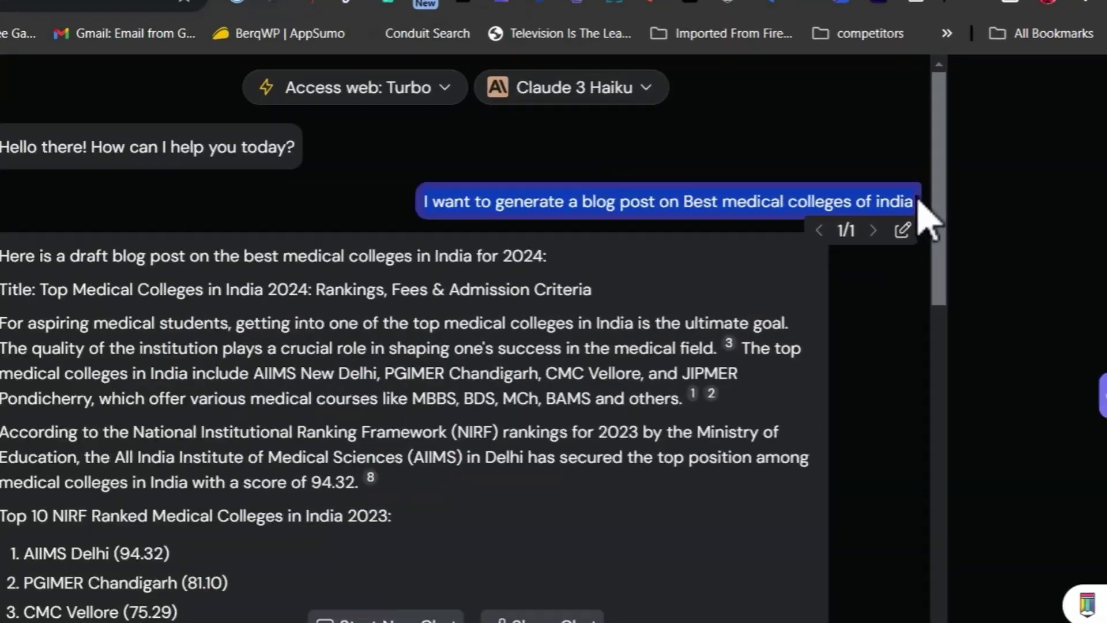
{"action": "scroll", "coordinate": [822, 471], "scroll_direction": "down", "scroll_amount": 10}
- Resend the medical colleges blog post request to Claude 3 Haiku and dismiss the Go Unlimited offer
{"action": "left_click", "coordinate": [822, 495]}
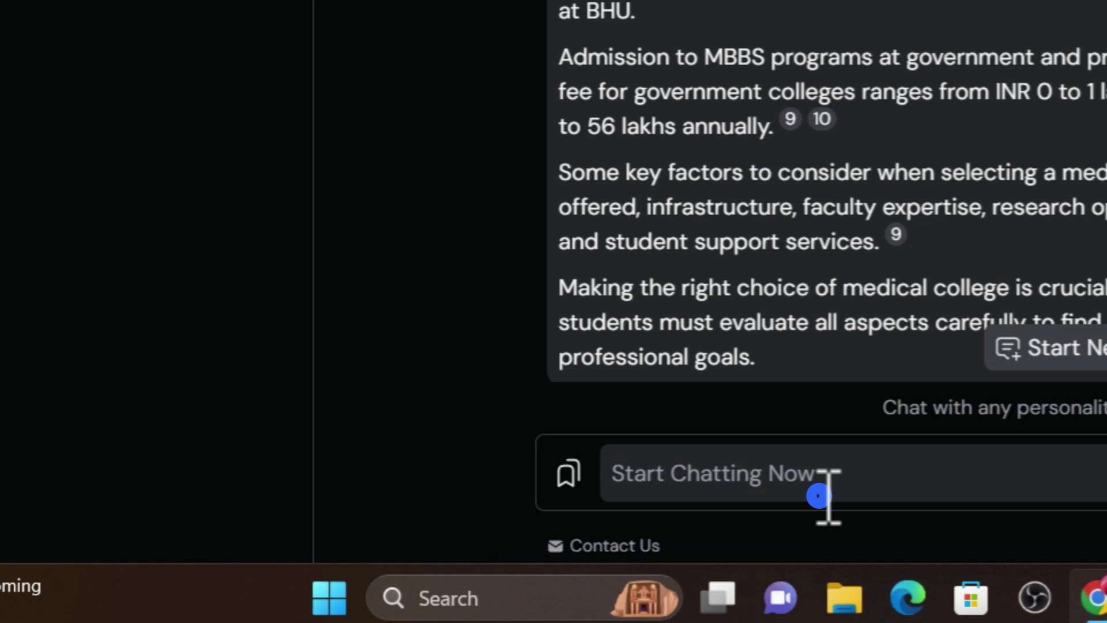
{"action": "type", "text": "I want to generate a blog post on Best medical colleges of india"}
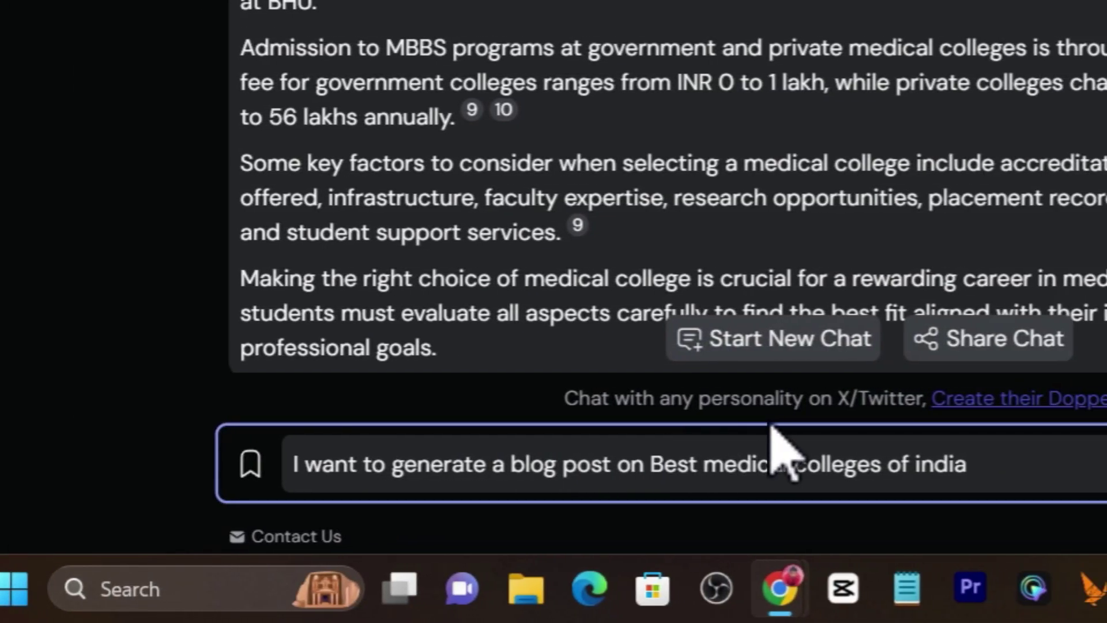
{"action": "key", "text": "Return"}
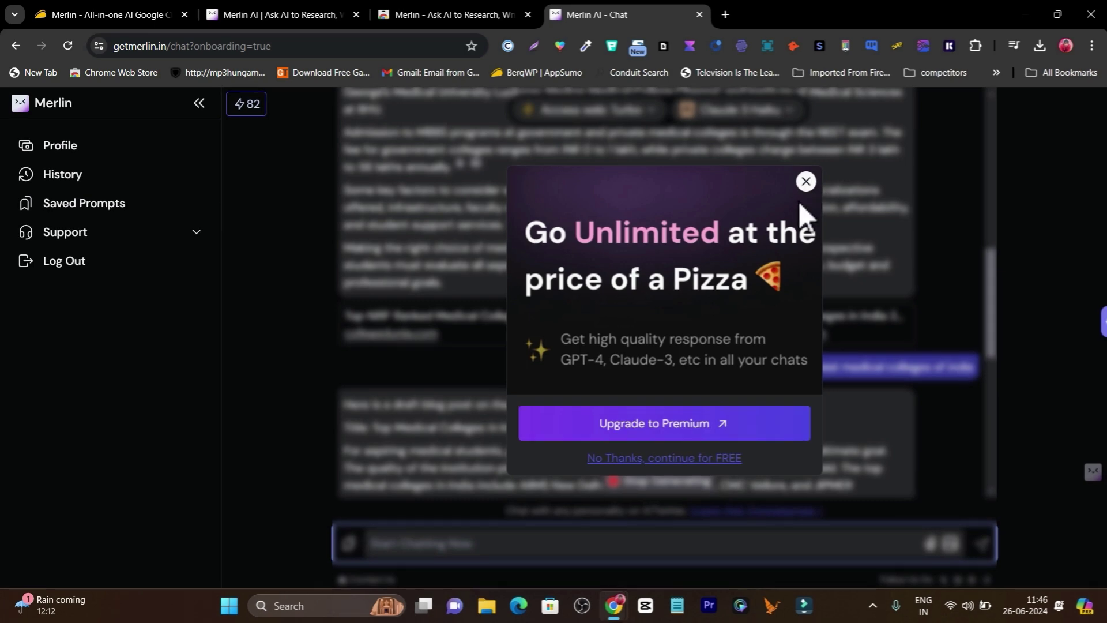
{"action": "left_click", "coordinate": [805, 180]}
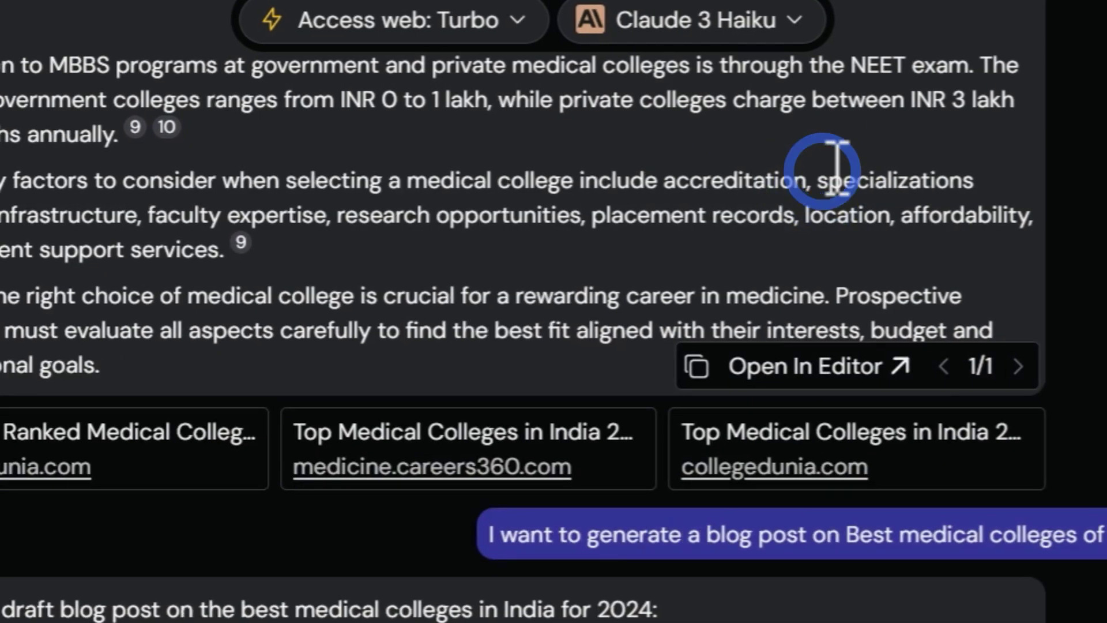
{"action": "scroll", "coordinate": [837, 164], "scroll_direction": "down", "scroll_amount": 3}
{"action": "scroll", "coordinate": [285, 482], "scroll_direction": "up", "scroll_amount": 2}
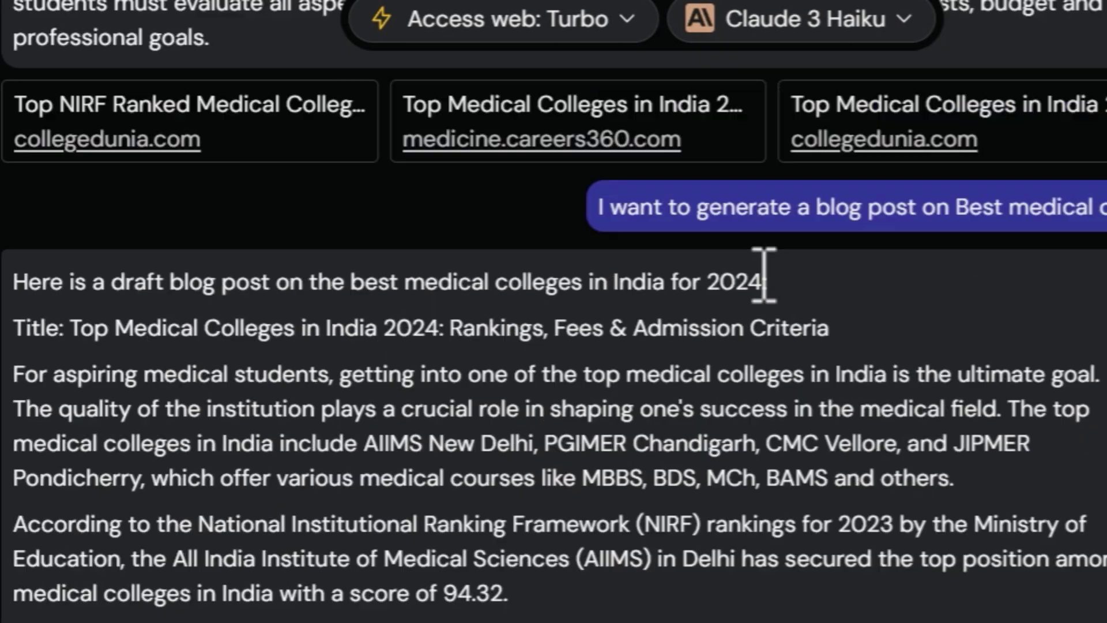
{"action": "scroll", "coordinate": [765, 275], "scroll_direction": "down", "scroll_amount": 5}
{"action": "scroll", "coordinate": [630, 346], "scroll_direction": "up", "scroll_amount": 5}
{"action": "scroll", "coordinate": [583, 297], "scroll_direction": "down", "scroll_amount": 5}
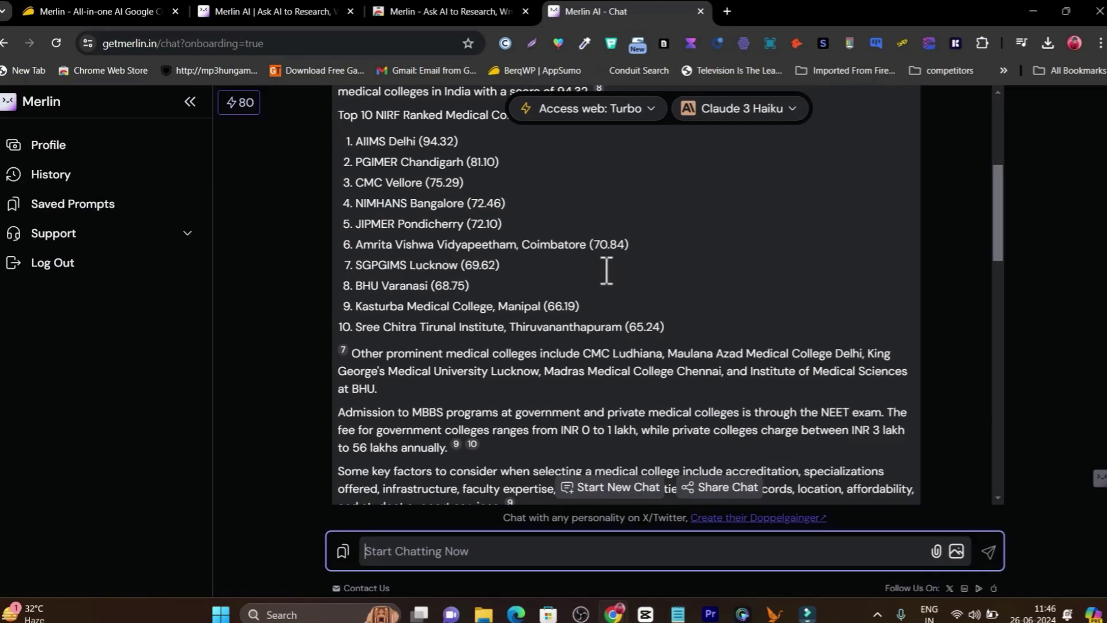
{"action": "scroll", "coordinate": [458, 251], "scroll_direction": "up", "scroll_amount": 5}
{"action": "scroll", "coordinate": [478, 361], "scroll_direction": "down", "scroll_amount": 2}
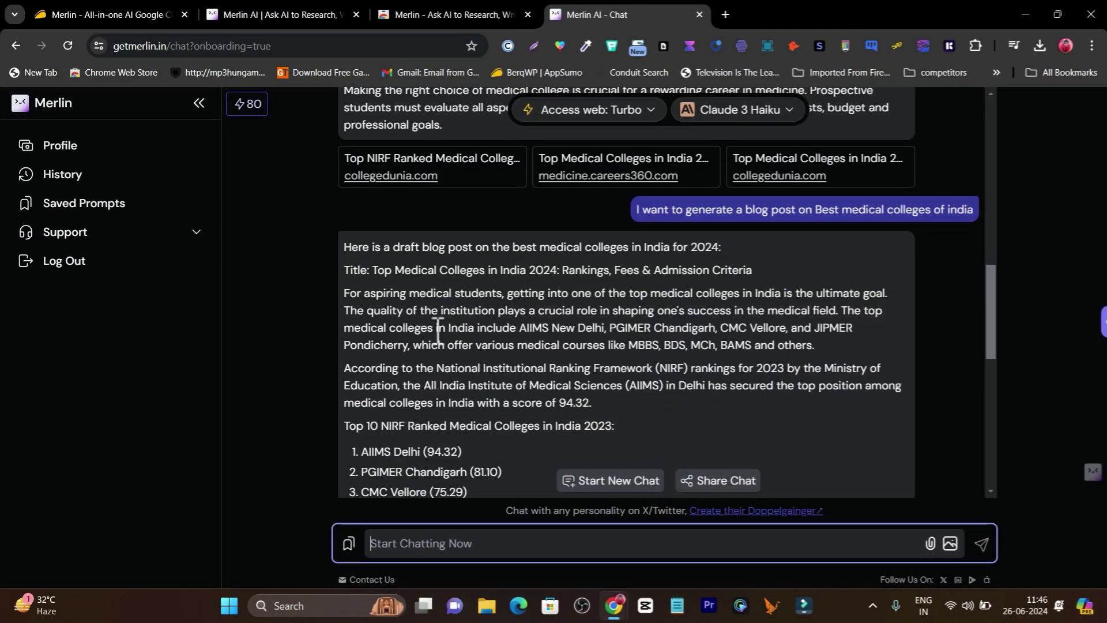
{"action": "scroll", "coordinate": [655, 321], "scroll_direction": "down", "scroll_amount": 2}
{"action": "scroll", "coordinate": [574, 317], "scroll_direction": "down", "scroll_amount": 2}
{"action": "scroll", "coordinate": [571, 316], "scroll_direction": "down", "scroll_amount": 1}
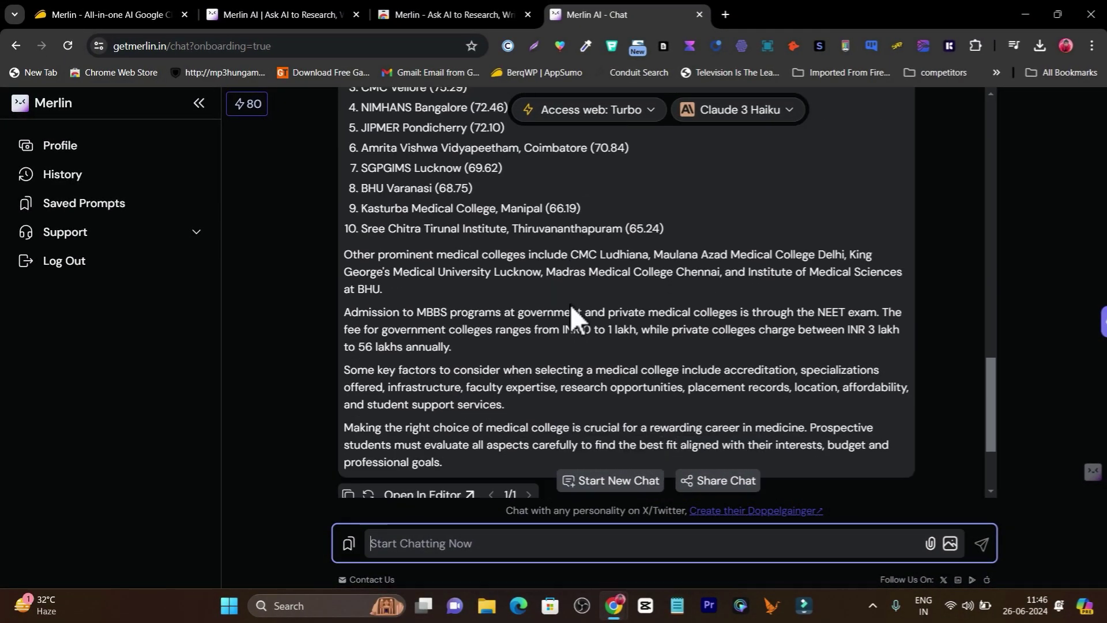
{"action": "scroll", "coordinate": [572, 316], "scroll_direction": "down", "scroll_amount": 2}
{"action": "scroll", "coordinate": [639, 320], "scroll_direction": "up", "scroll_amount": 3}
{"action": "scroll", "coordinate": [640, 320], "scroll_direction": "up", "scroll_amount": 1}
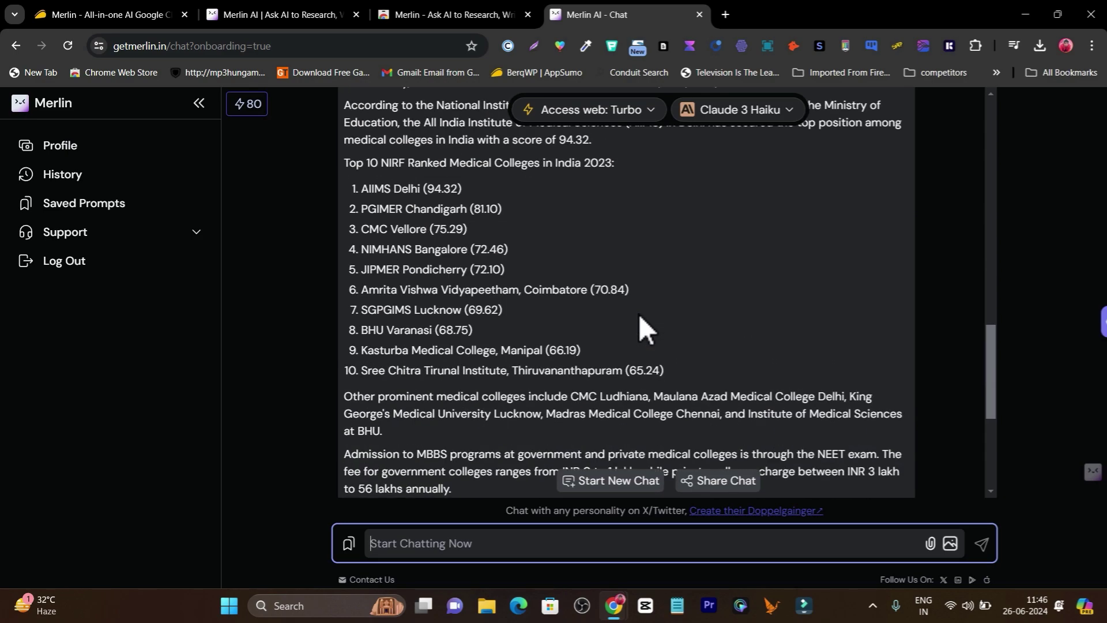
{"action": "scroll", "coordinate": [639, 314], "scroll_direction": "up", "scroll_amount": 5}
{"action": "scroll", "coordinate": [644, 314], "scroll_direction": "up", "scroll_amount": 5}
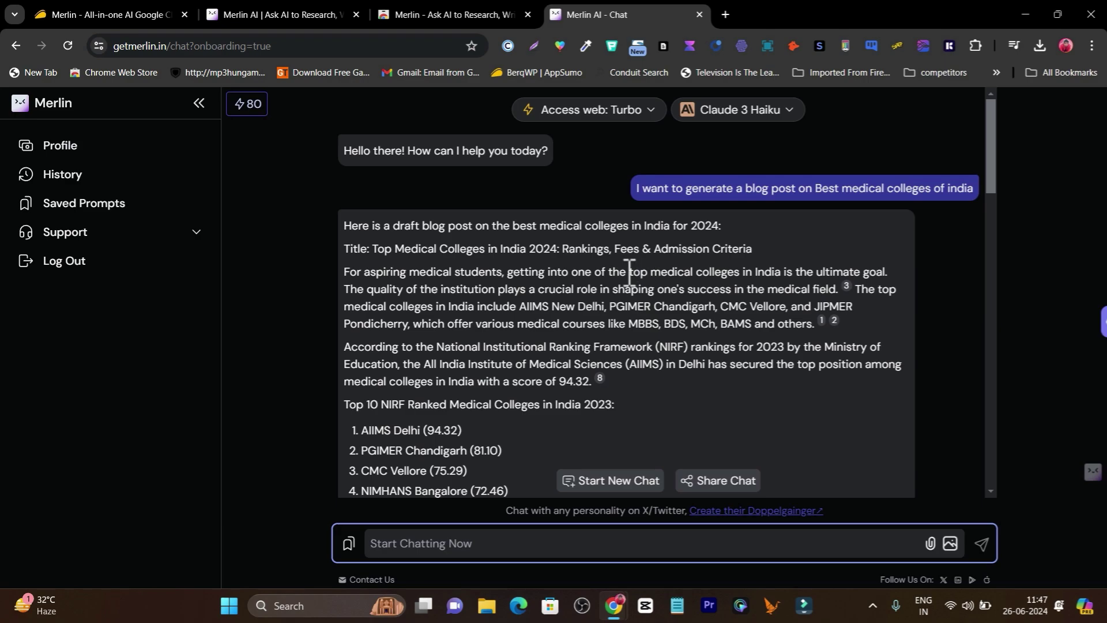
{"action": "scroll", "coordinate": [363, 249], "scroll_direction": "down", "scroll_amount": 1}
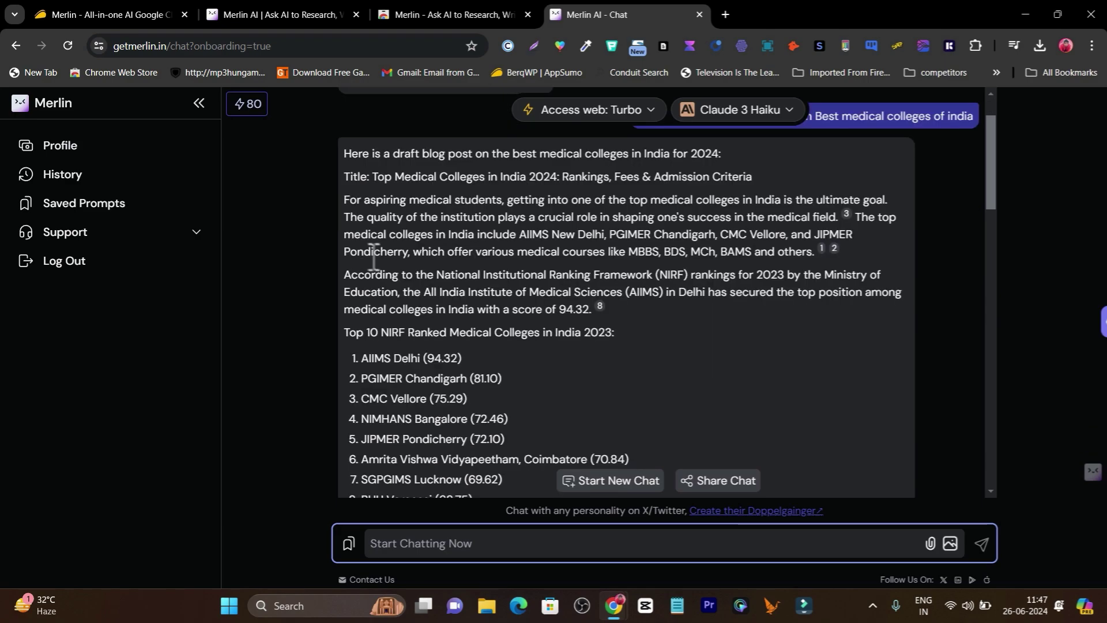
{"action": "scroll", "coordinate": [565, 266], "scroll_direction": "down", "scroll_amount": 3}
{"action": "scroll", "coordinate": [731, 128], "scroll_direction": "down", "scroll_amount": 3}
{"action": "scroll", "coordinate": [791, 296], "scroll_direction": "down", "scroll_amount": 1}
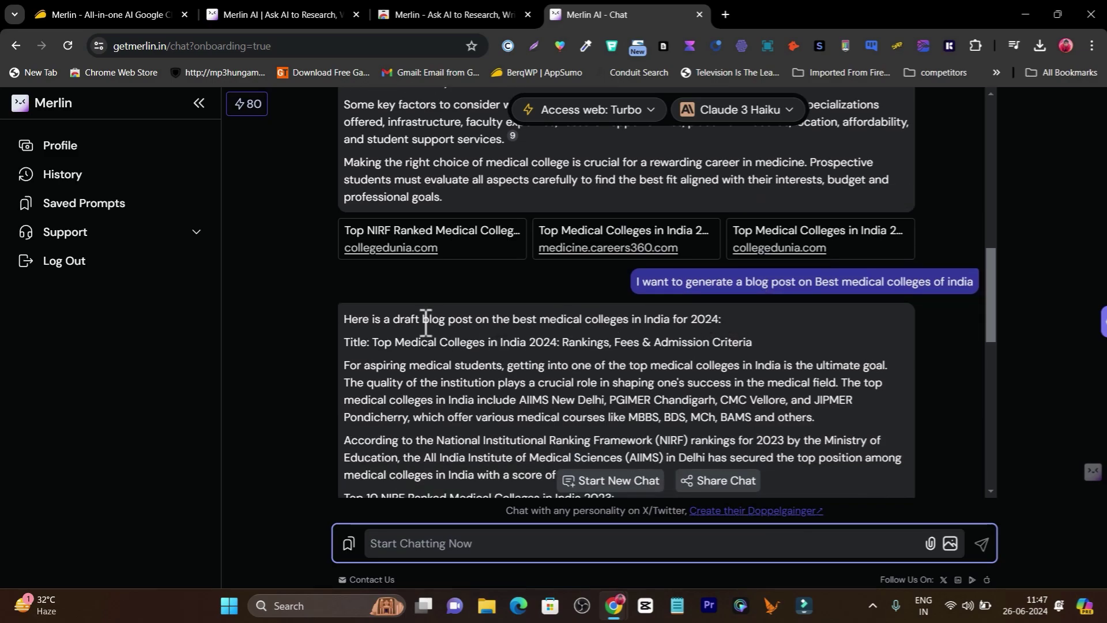
{"action": "scroll", "coordinate": [425, 321], "scroll_direction": "down", "scroll_amount": 4}
{"action": "scroll", "coordinate": [514, 335], "scroll_direction": "down", "scroll_amount": 3}
{"action": "scroll", "coordinate": [773, 450], "scroll_direction": "down", "scroll_amount": 2}
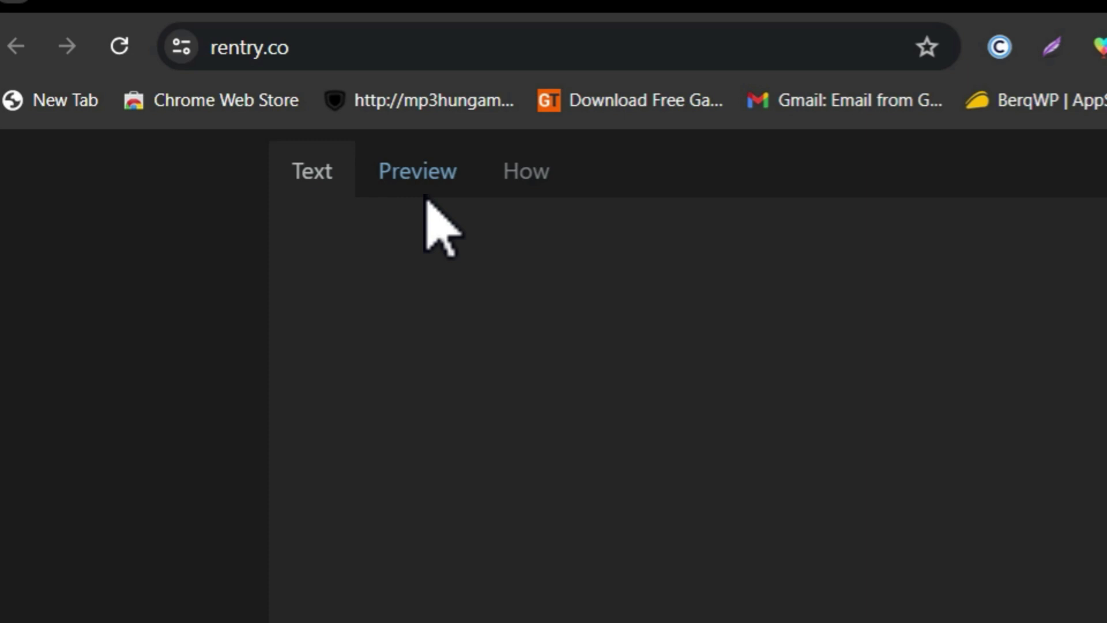
- Preview the Rentry draft and bring up the markdown formatting guide
{"action": "left_click", "coordinate": [418, 171]}
{"action": "left_click", "coordinate": [542, 184]}
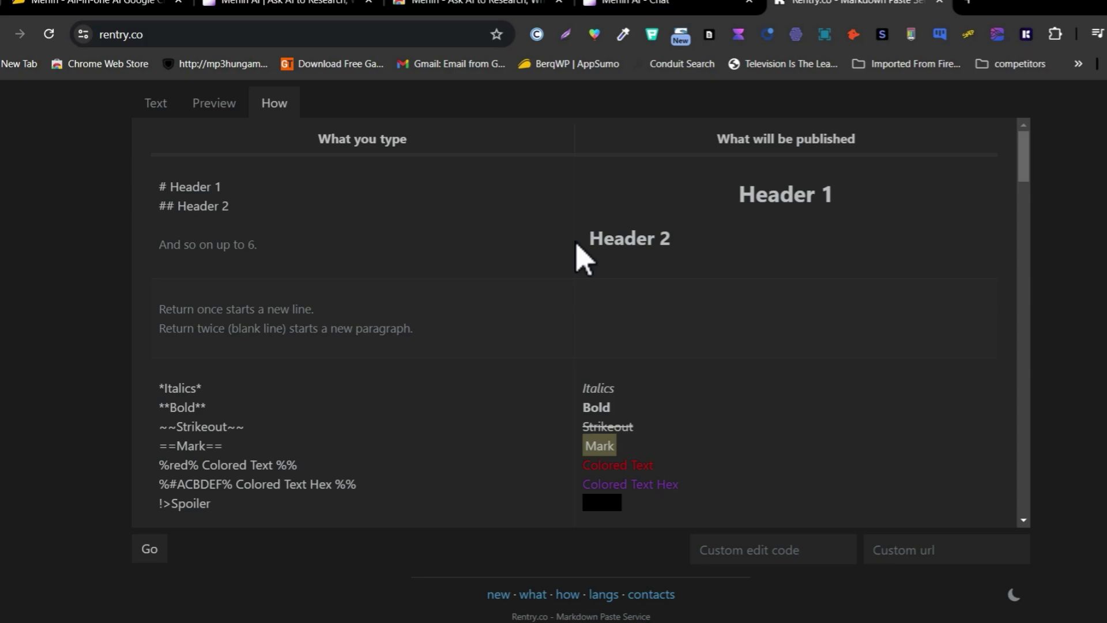
{"action": "scroll", "coordinate": [548, 259], "scroll_direction": "down", "scroll_amount": 3}
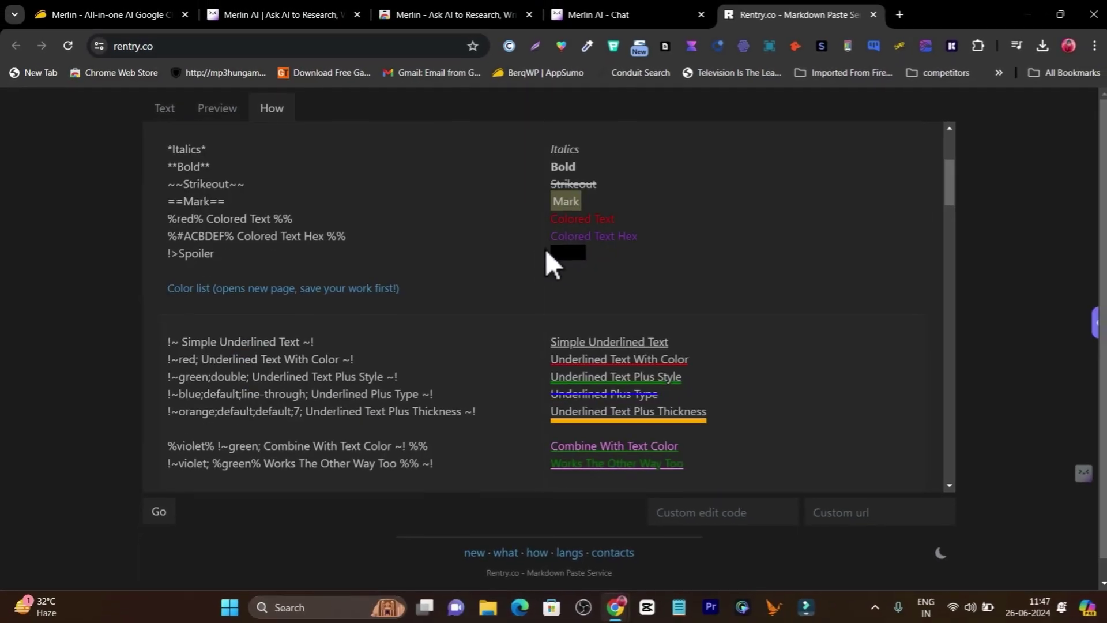
{"action": "scroll", "coordinate": [312, 178], "scroll_direction": "down", "scroll_amount": 2}
{"action": "scroll", "coordinate": [389, 295], "scroll_direction": "down", "scroll_amount": 2}
{"action": "scroll", "coordinate": [503, 366], "scroll_direction": "down", "scroll_amount": 1}
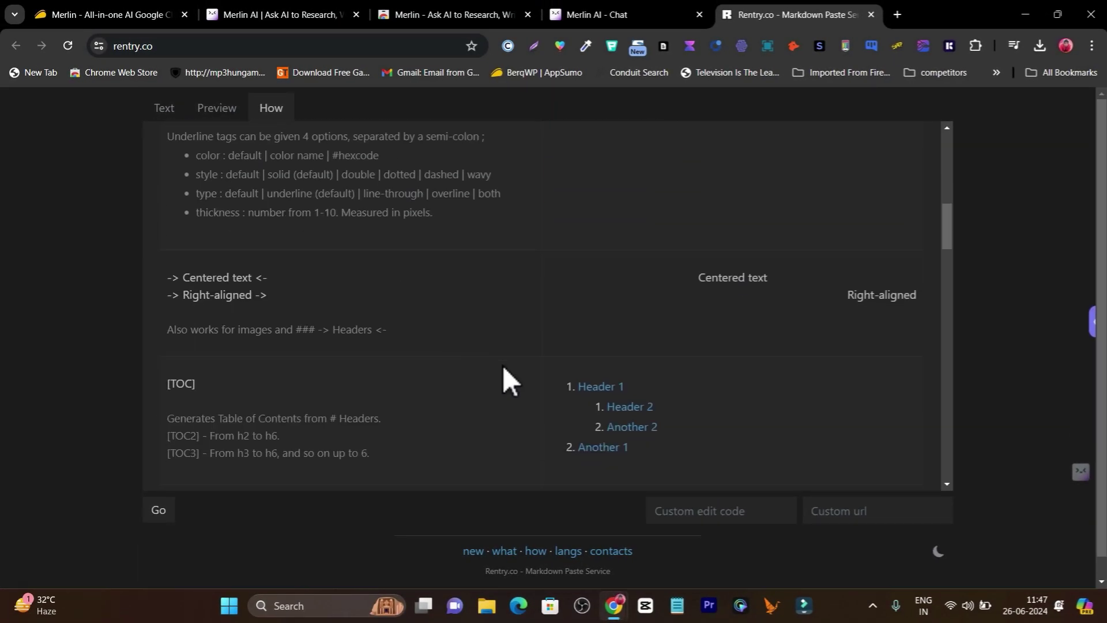
{"action": "scroll", "coordinate": [517, 349], "scroll_direction": "up", "scroll_amount": 4}
{"action": "scroll", "coordinate": [668, 241], "scroll_direction": "up", "scroll_amount": 3}
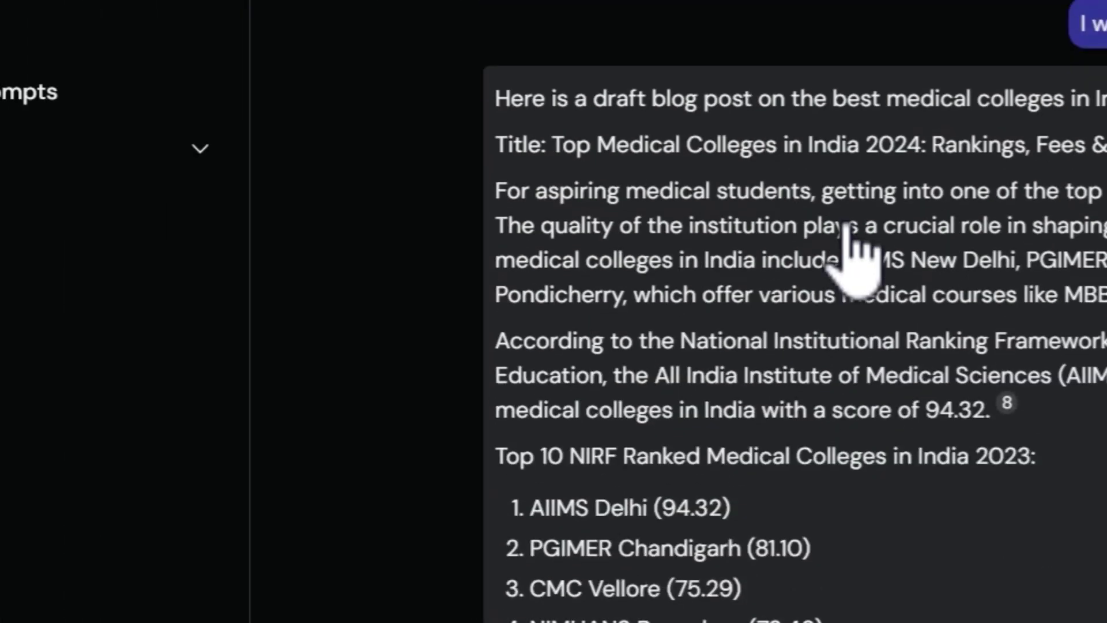
{"action": "scroll", "coordinate": [856, 250], "scroll_direction": "up", "scroll_amount": 1}
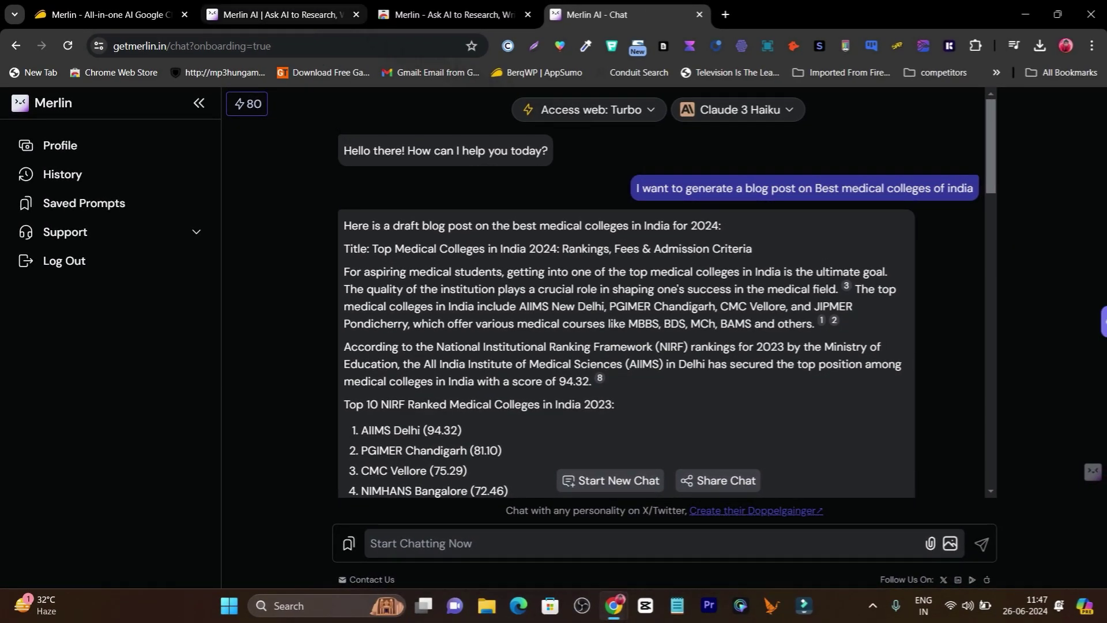
- Switch to the getmerlin.in homepage with its 'use Merlin on all websites' steps
{"action": "left_click", "coordinate": [420, 12]}
{"action": "scroll", "coordinate": [771, 202], "scroll_direction": "down", "scroll_amount": 3}
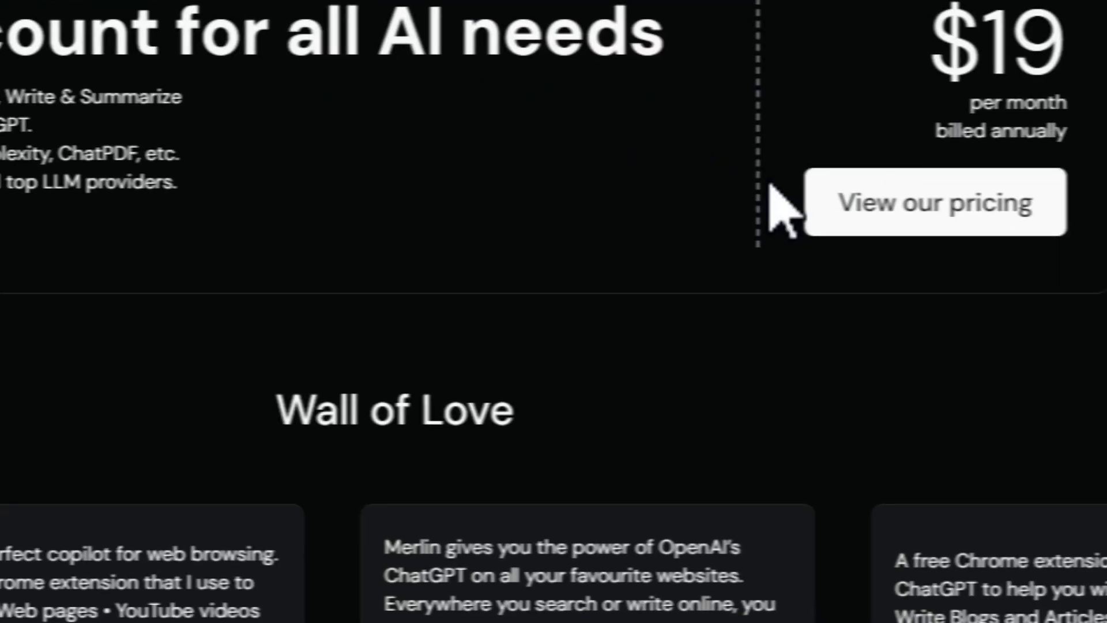
{"action": "scroll", "coordinate": [601, 185], "scroll_direction": "up", "scroll_amount": 10}
{"action": "scroll", "coordinate": [663, 193], "scroll_direction": "up", "scroll_amount": 5}
{"action": "scroll", "coordinate": [675, 168], "scroll_direction": "up", "scroll_amount": 4}
{"action": "scroll", "coordinate": [778, 234], "scroll_direction": "up", "scroll_amount": 3}
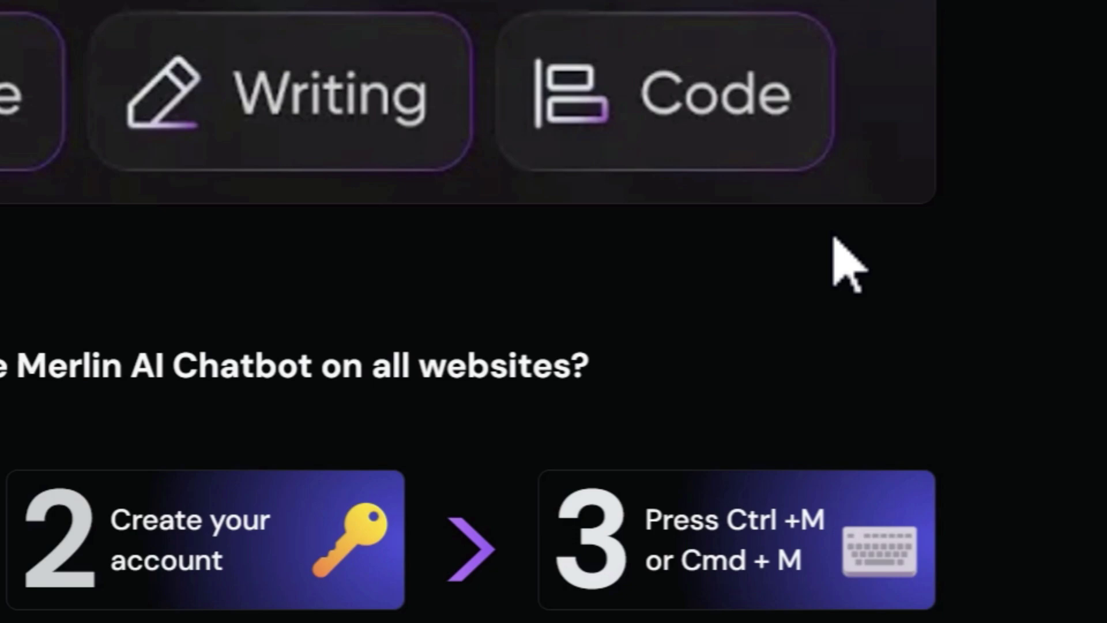
{"action": "scroll", "coordinate": [470, 247], "scroll_direction": "down", "scroll_amount": 3}
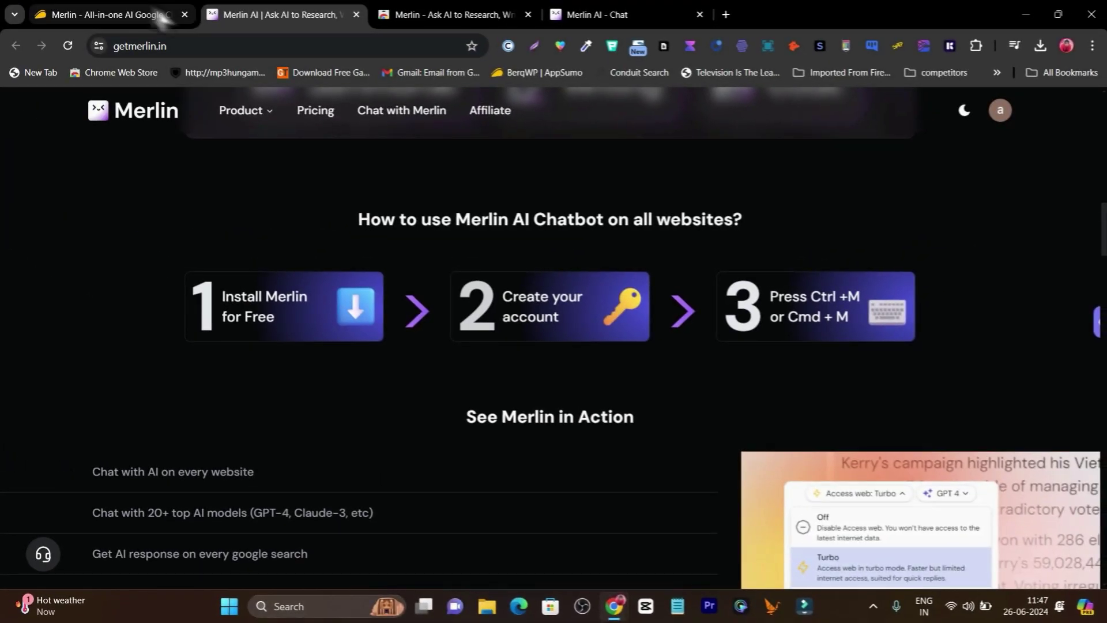
- Return to the AppSumo Merlin deal, summon Merlin's selected-text actions with Ctrl+M, and show the account menu
{"action": "left_click", "coordinate": [160, 18]}
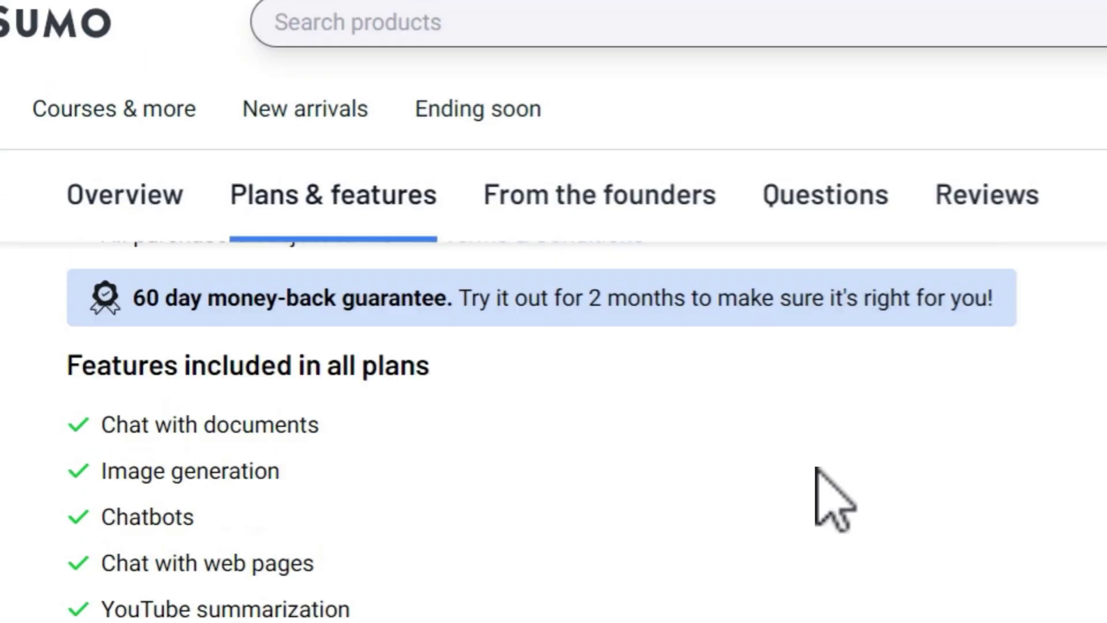
{"action": "scroll", "coordinate": [818, 470], "scroll_direction": "down", "scroll_amount": 5}
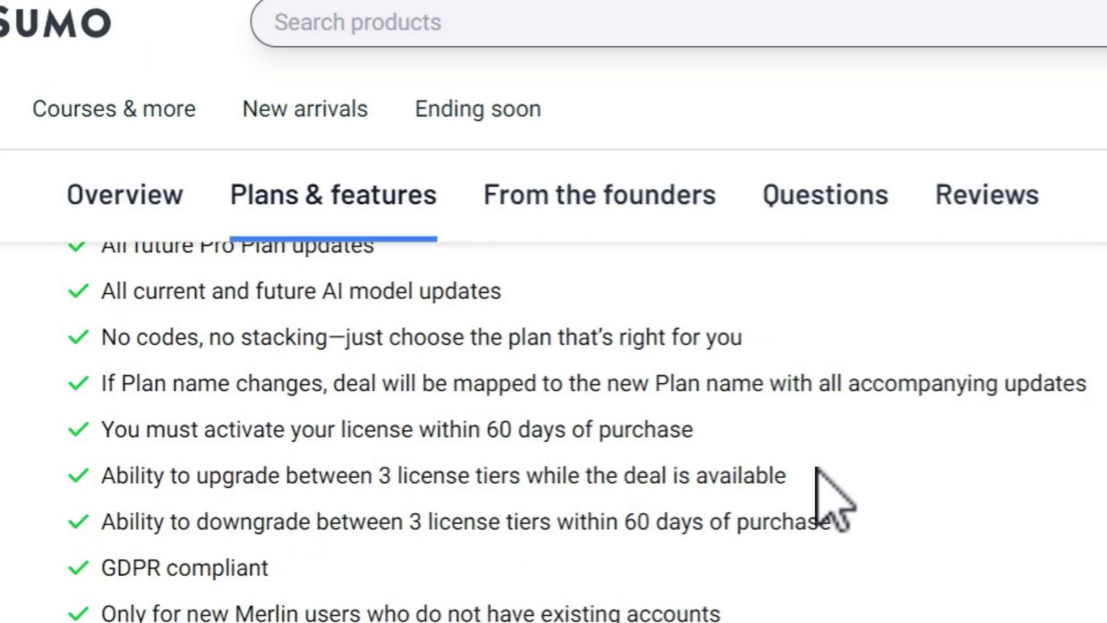
{"action": "key", "text": "ctrl+m"}
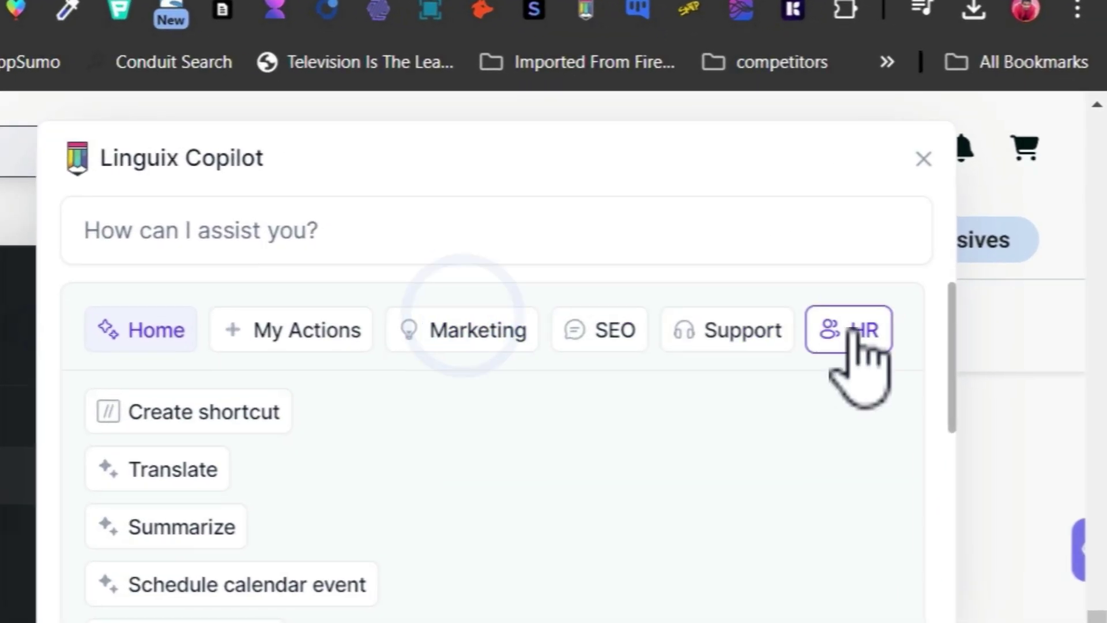
{"action": "left_click", "coordinate": [991, 121]}
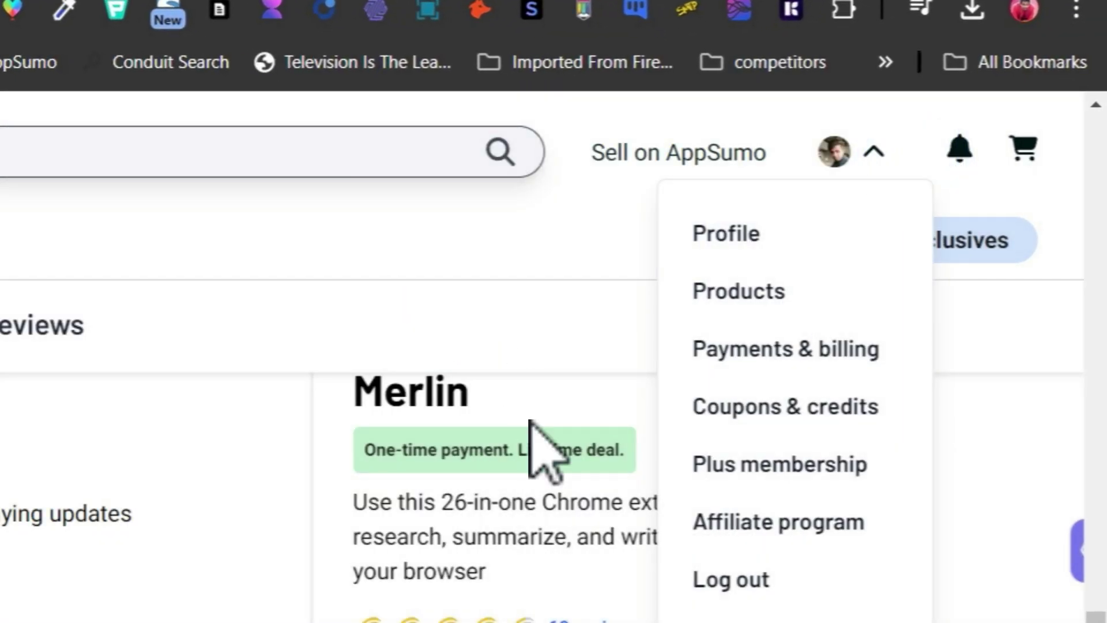
{"action": "scroll", "coordinate": [465, 272], "scroll_direction": "down", "scroll_amount": 5}
{"action": "scroll", "coordinate": [482, 70], "scroll_direction": "down", "scroll_amount": 1}
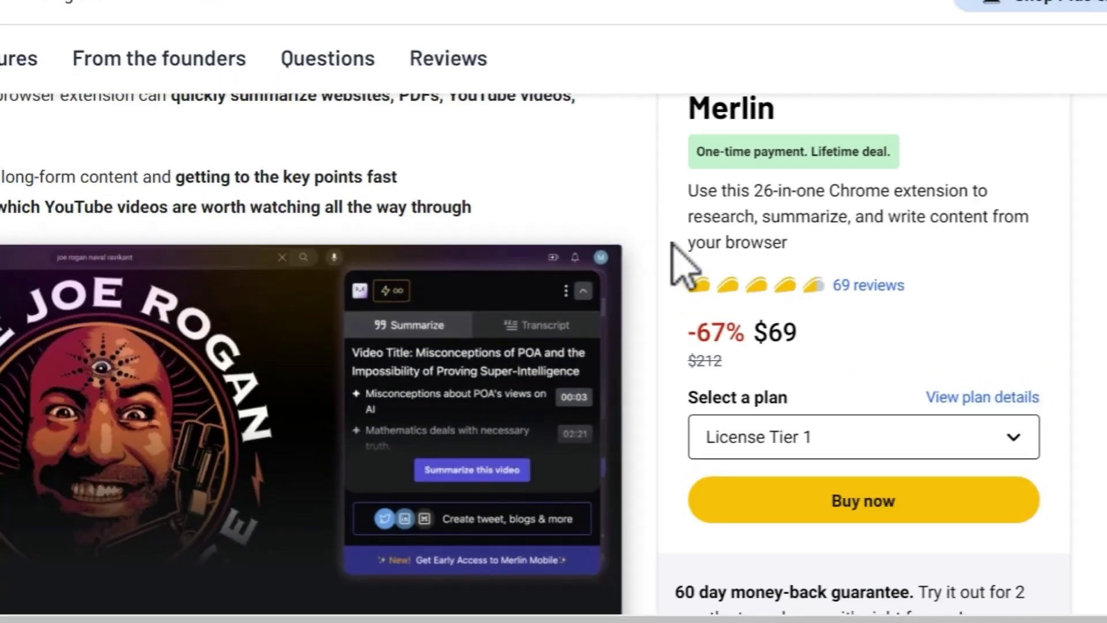
{"action": "scroll", "coordinate": [689, 321], "scroll_direction": "down", "scroll_amount": 10}
{"action": "scroll", "coordinate": [694, 325], "scroll_direction": "up", "scroll_amount": 3}
{"action": "scroll", "coordinate": [693, 325], "scroll_direction": "up", "scroll_amount": 2}
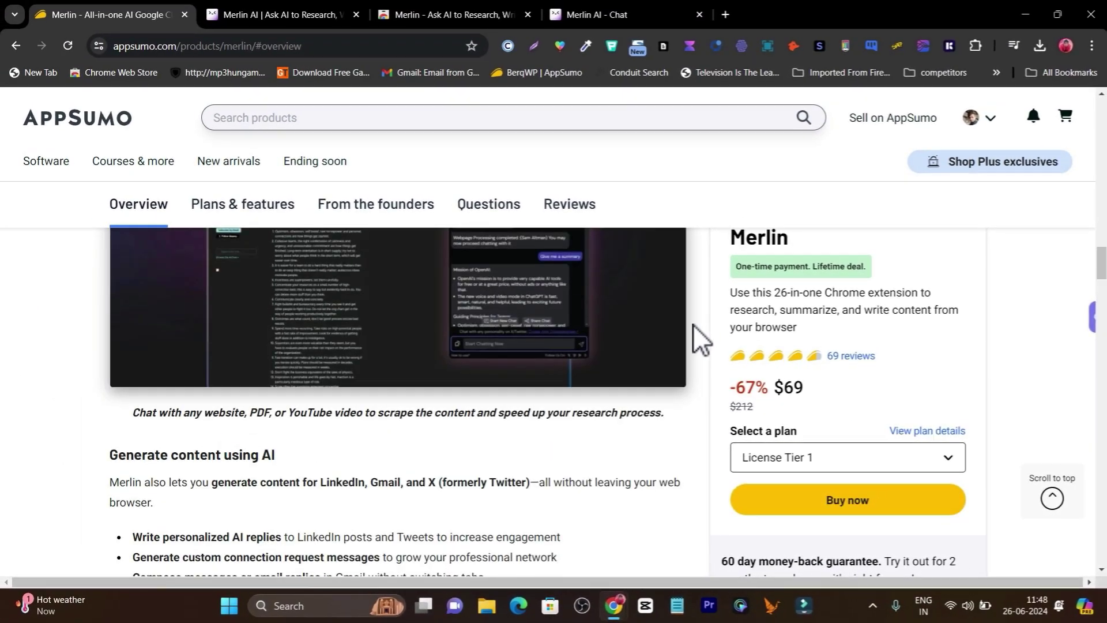
{"action": "scroll", "coordinate": [695, 322], "scroll_direction": "up", "scroll_amount": 3}
{"action": "scroll", "coordinate": [766, 281], "scroll_direction": "up", "scroll_amount": 2}
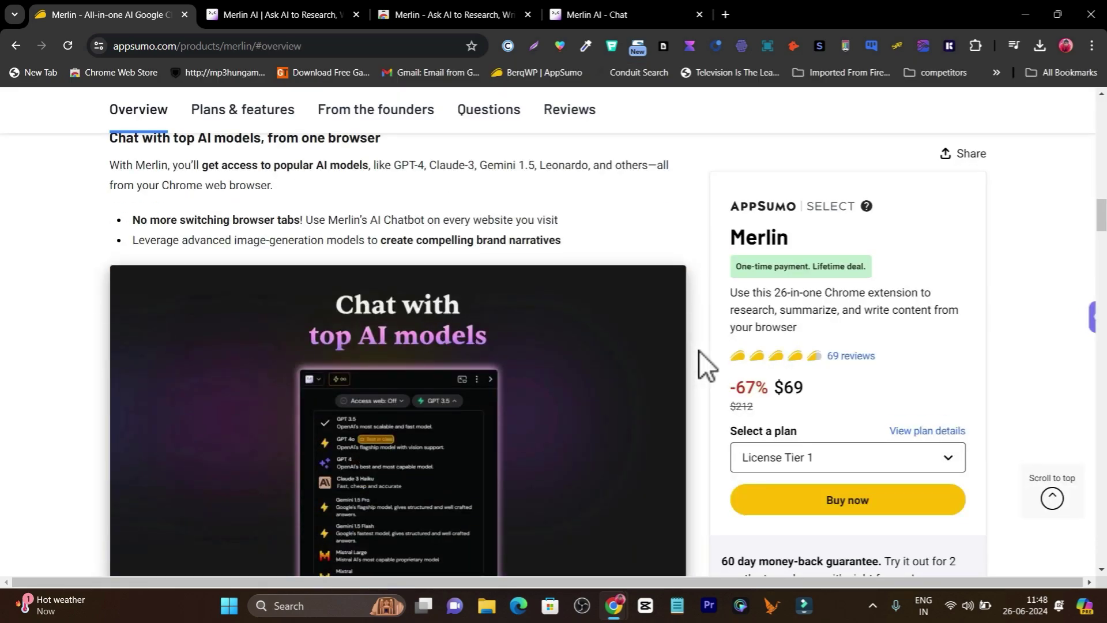
{"action": "scroll", "coordinate": [700, 354], "scroll_direction": "down", "scroll_amount": 3}
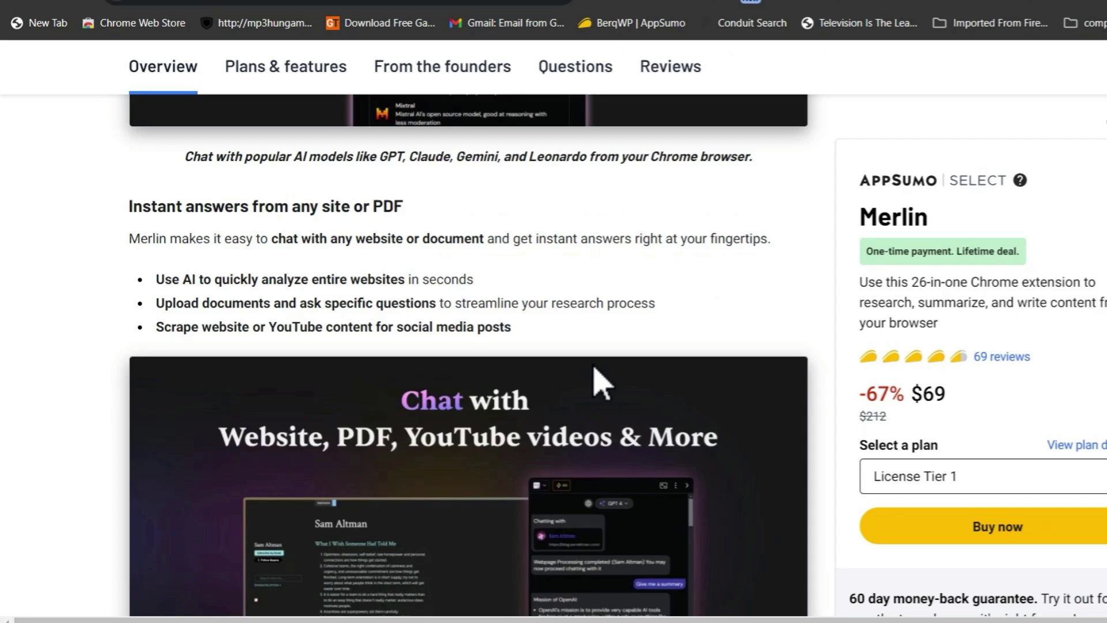
{"action": "scroll", "coordinate": [666, 345], "scroll_direction": "down", "scroll_amount": 2}
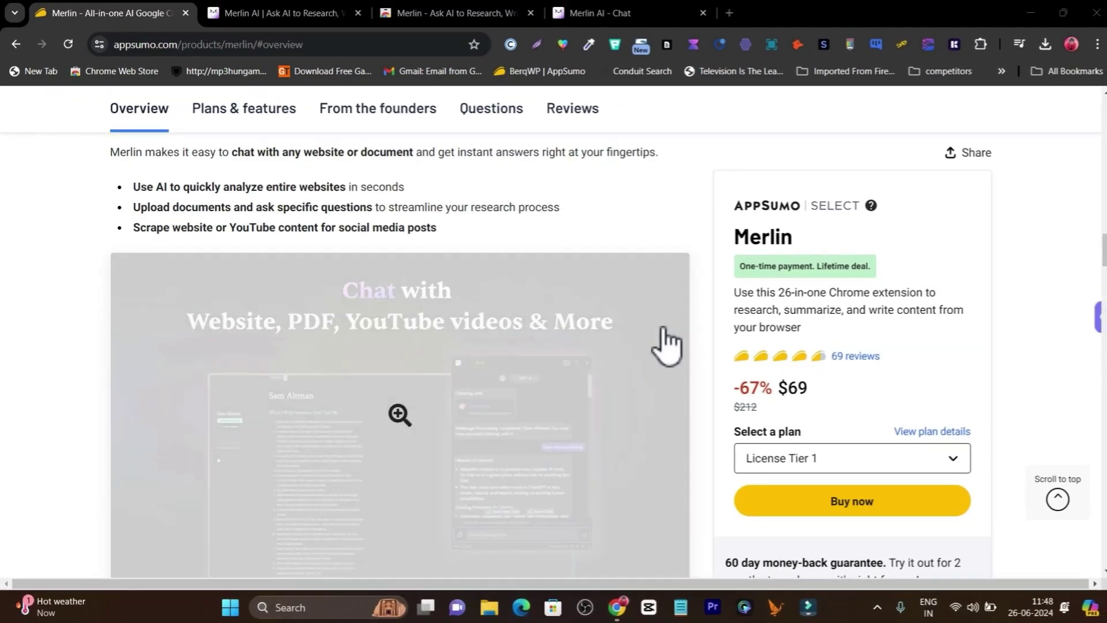
{"action": "scroll", "coordinate": [666, 344], "scroll_direction": "down", "scroll_amount": 2}
- Highlight the '69' in the $69 License Tier 1 deal price
{"action": "left_click_drag", "start_coordinate": [843, 402], "coordinate": [782, 399]}
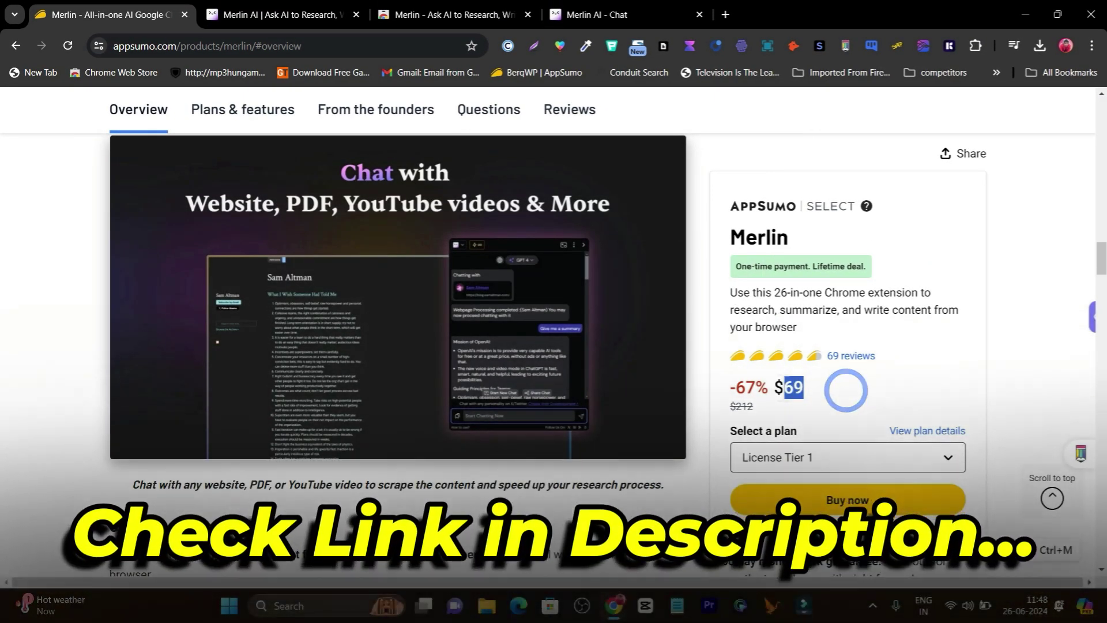